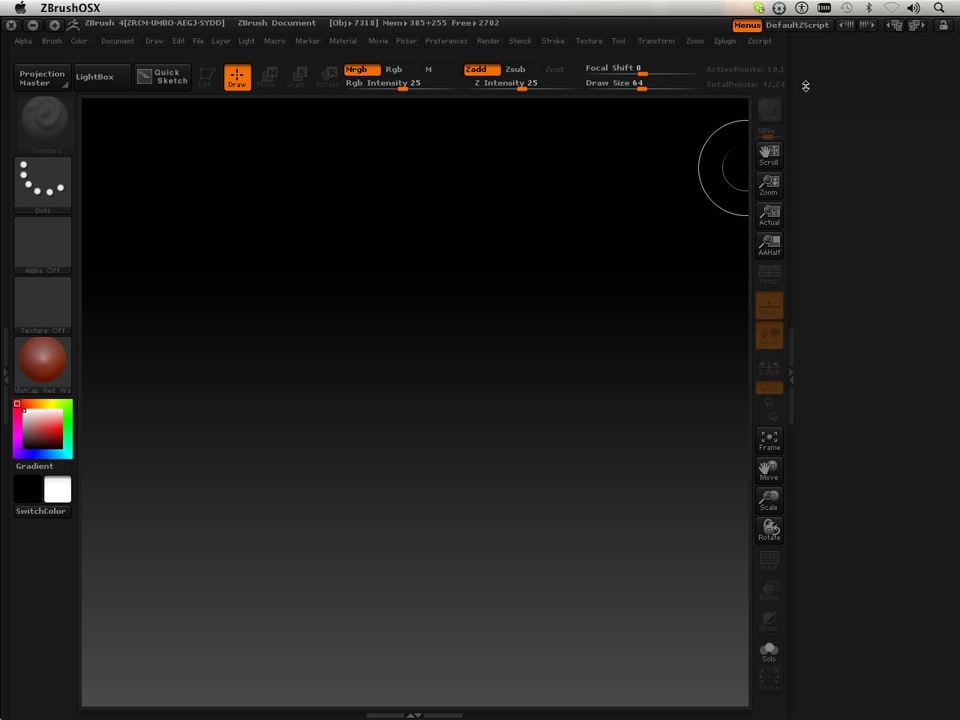
# Step: Draw a Sphere3D primitive in the middle of the canvas and put it into Edit mode
pyautogui.moveTo(806, 86); pyautogui.dragTo(814, 244)
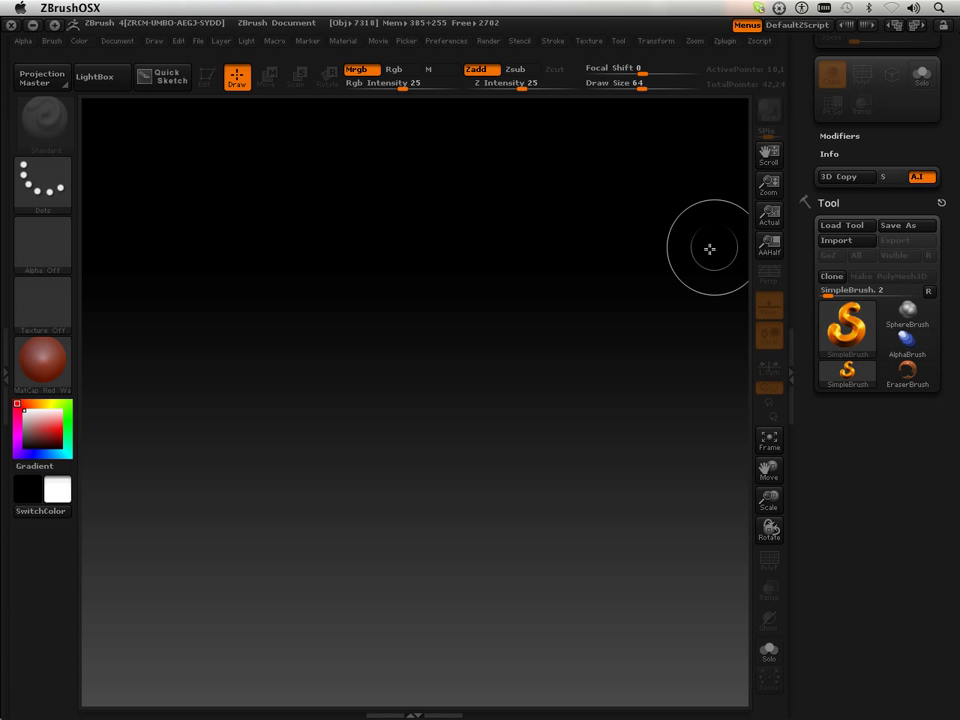
pyautogui.click(847, 325)
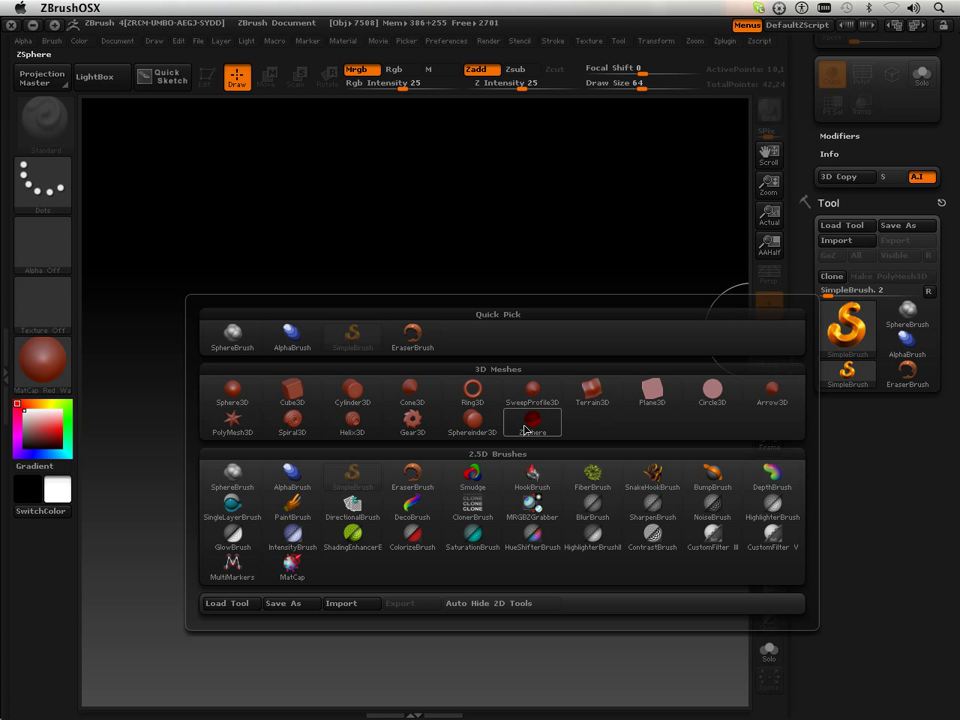
pyautogui.click(245, 396)
pyautogui.moveTo(461, 360); pyautogui.dragTo(510, 478)
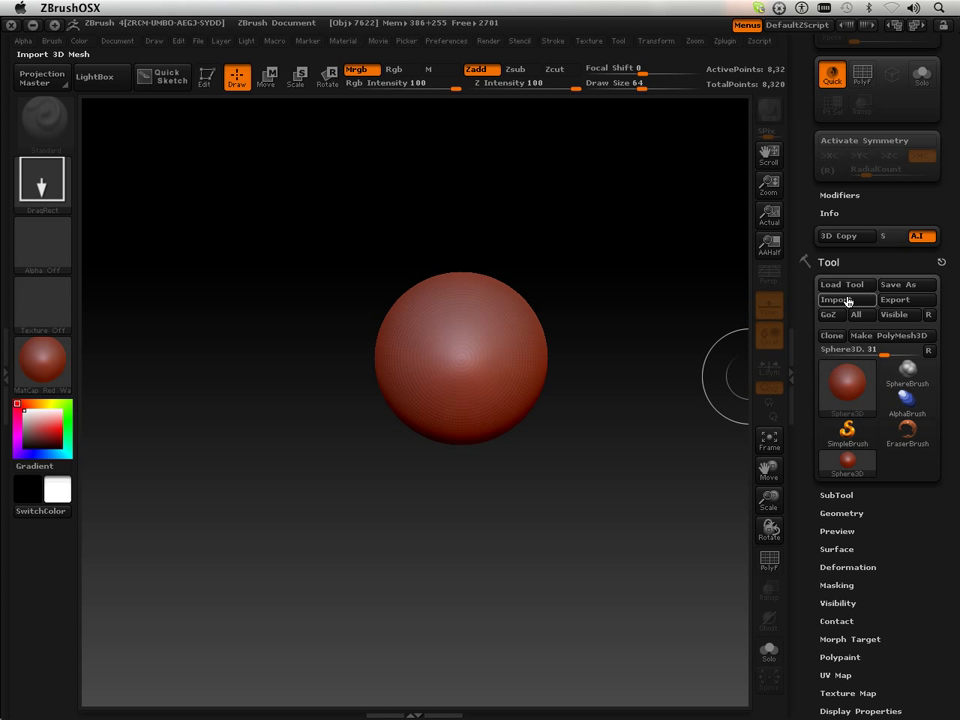
pyautogui.click(208, 80)
# Step: Convert the sphere to a PolyMesh3D and clone the resulting tool
pyautogui.click(886, 365)
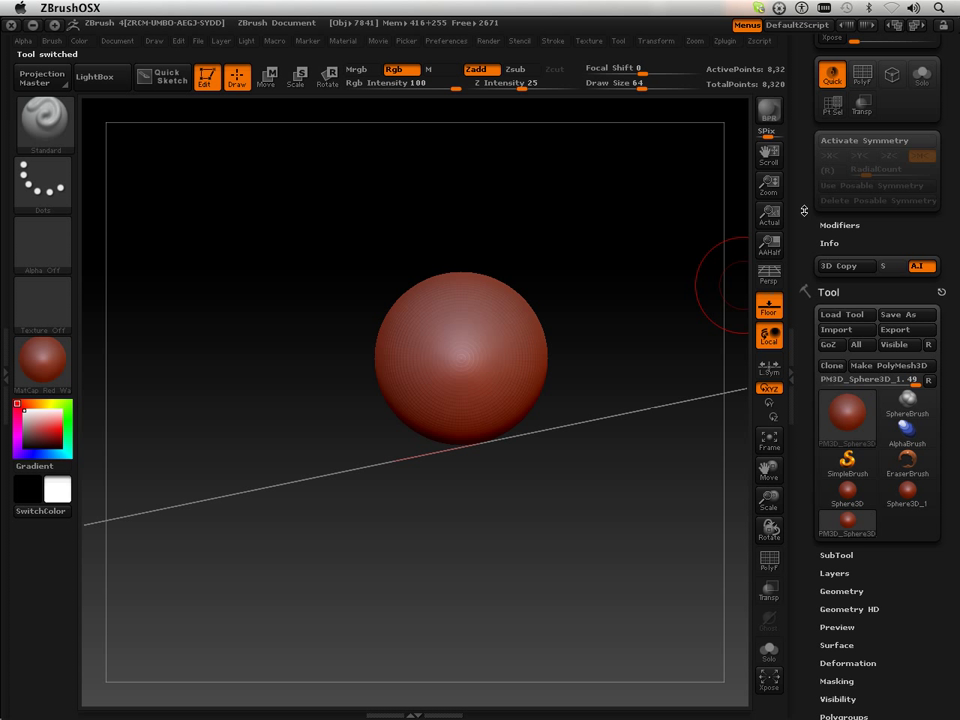
pyautogui.moveTo(804, 210); pyautogui.dragTo(799, 147)
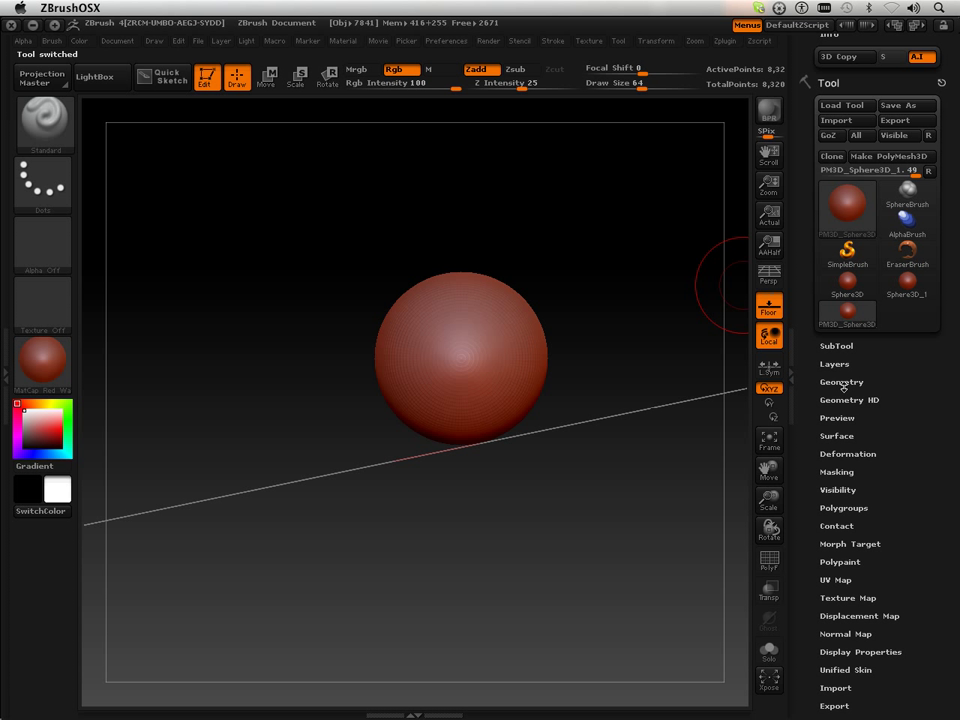
pyautogui.click(830, 156)
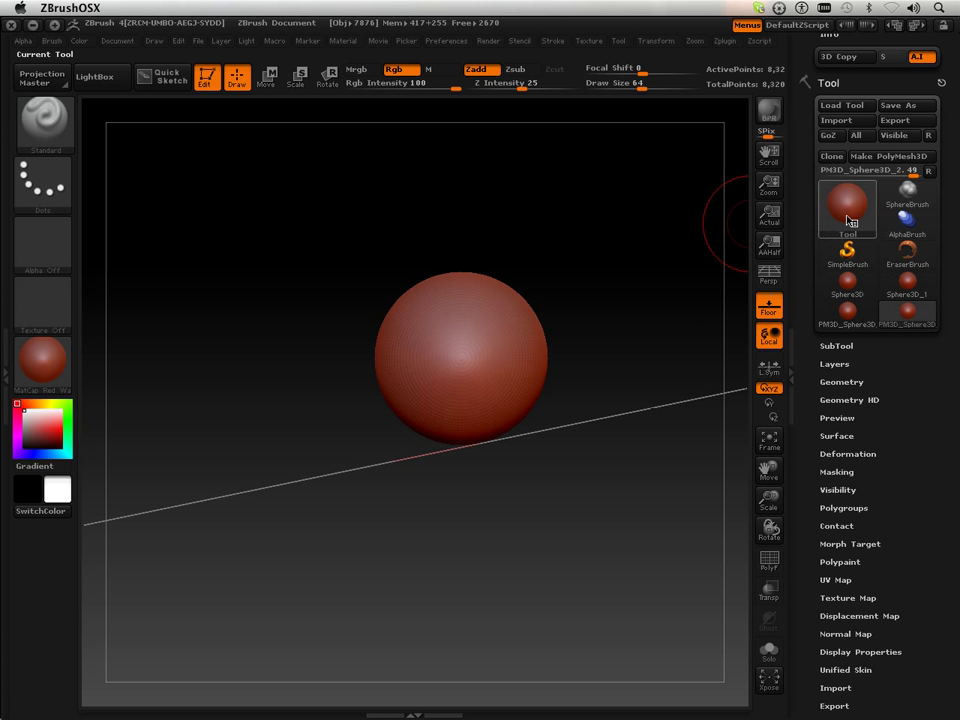
# Step: Switch to the Ring3D primitive, convert it to a PolyMesh3D and clone it
pyautogui.click(846, 203)
pyautogui.click(581, 324)
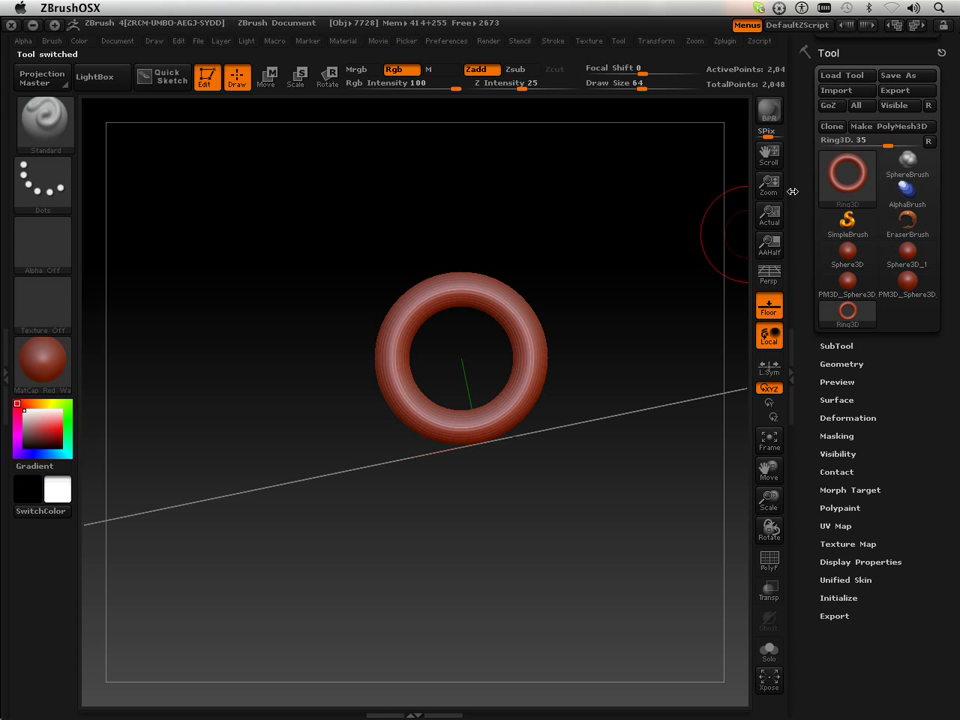
pyautogui.click(873, 127)
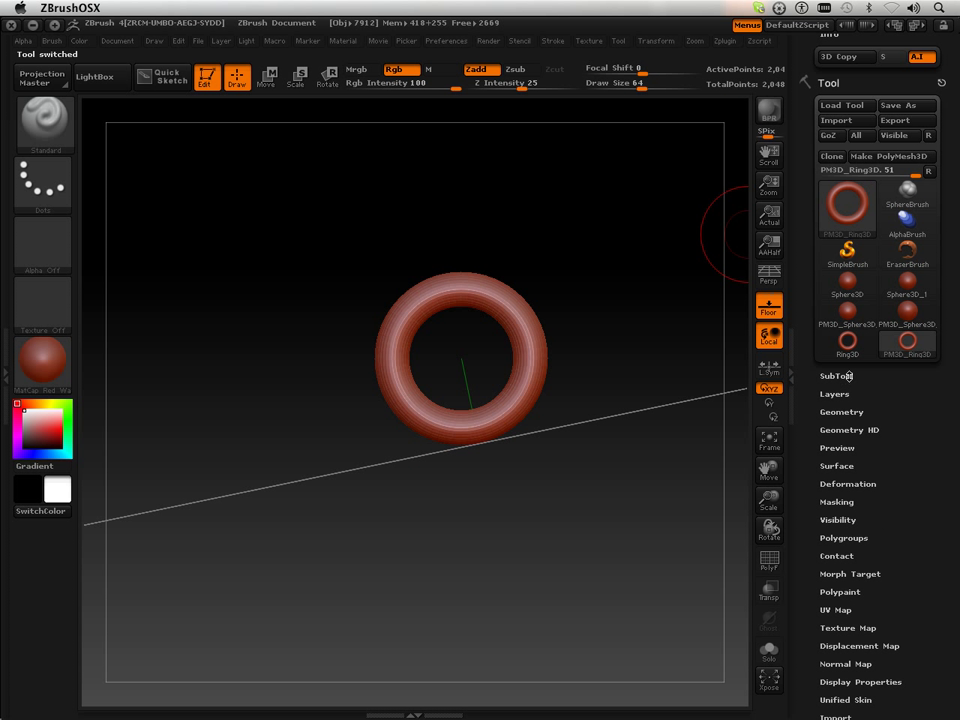
pyautogui.click(831, 156)
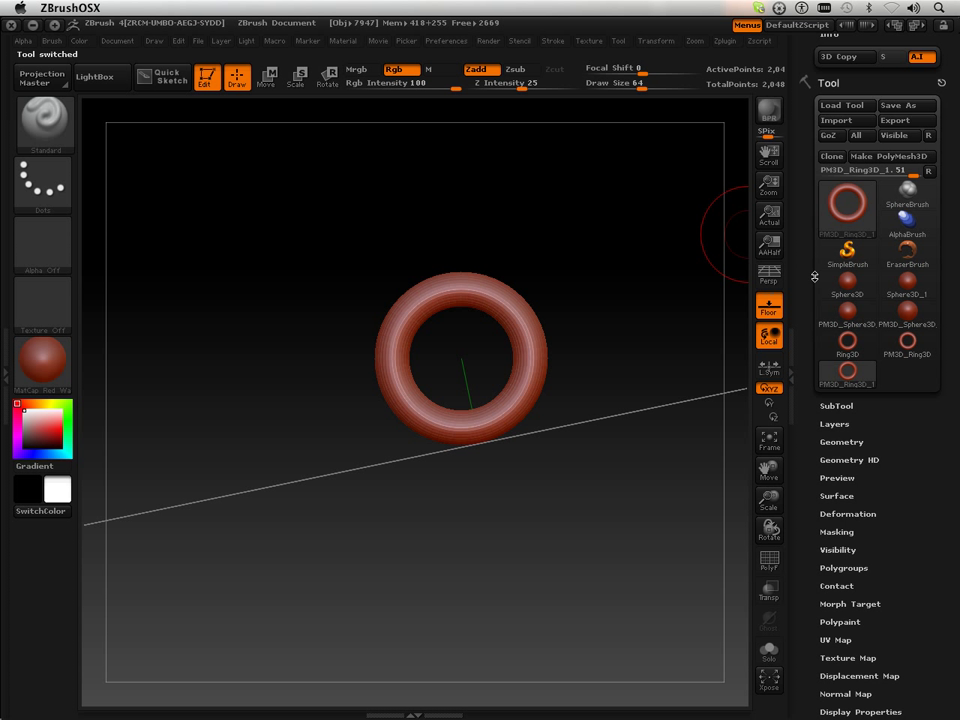
# Step: Append the PM3D_Sphere3D_1 polymesh as a second subtool of the cloned ring
pyautogui.moveTo(807, 200); pyautogui.dragTo(809, 192)
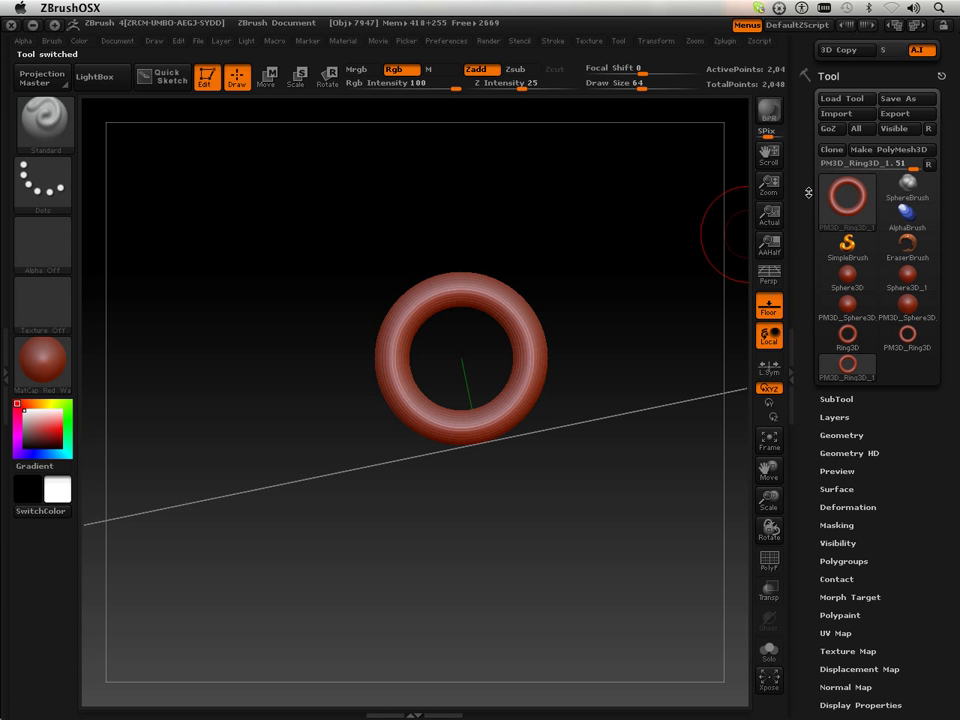
pyautogui.click(830, 400)
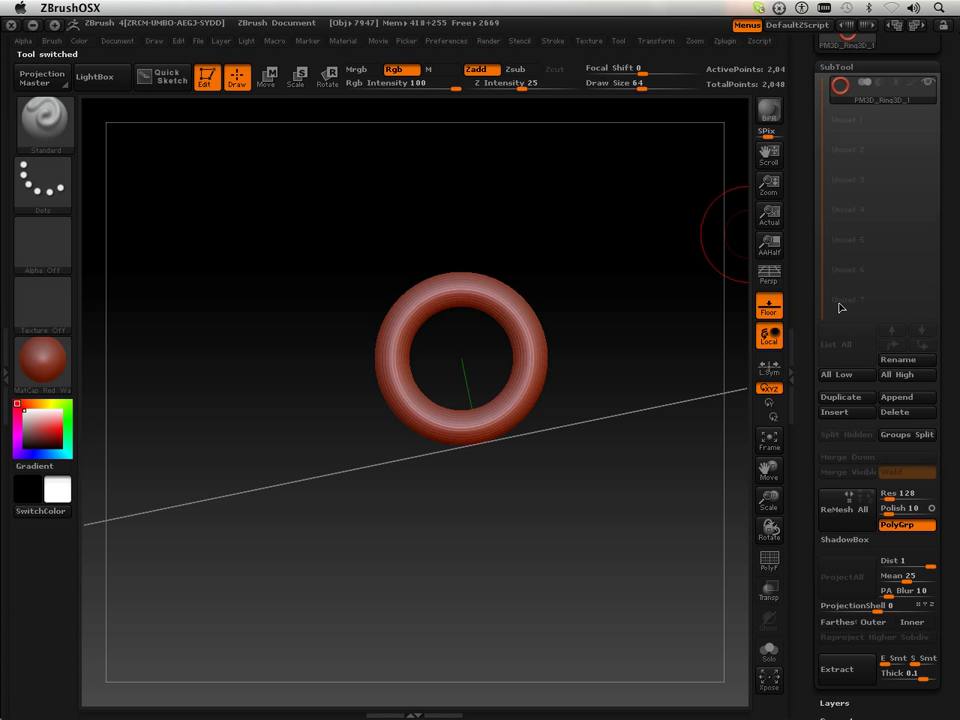
pyautogui.click(862, 108)
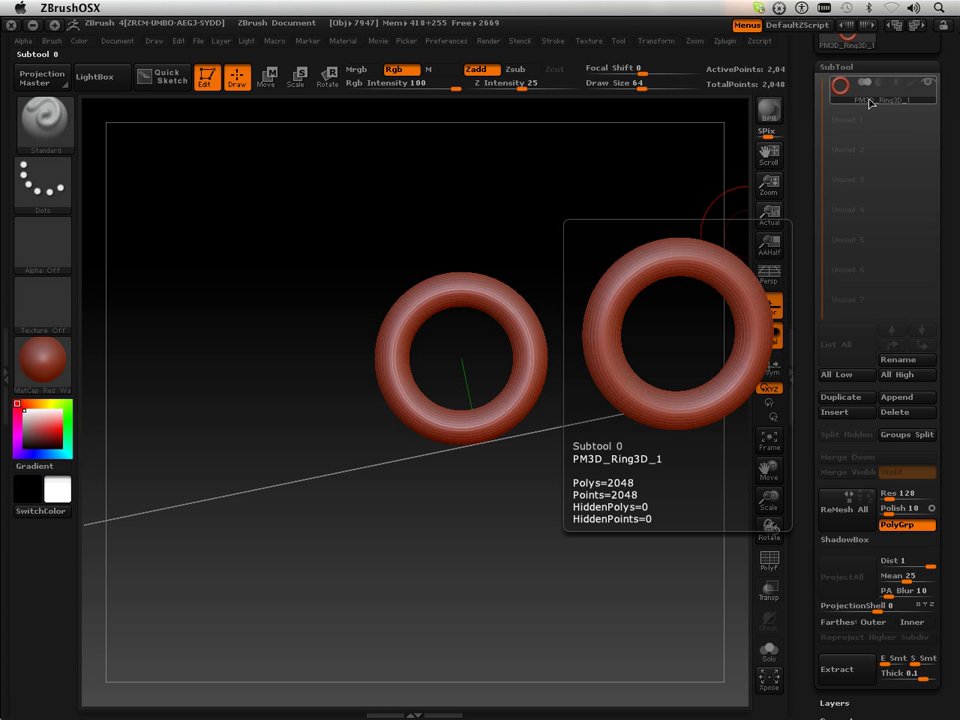
pyautogui.click(903, 398)
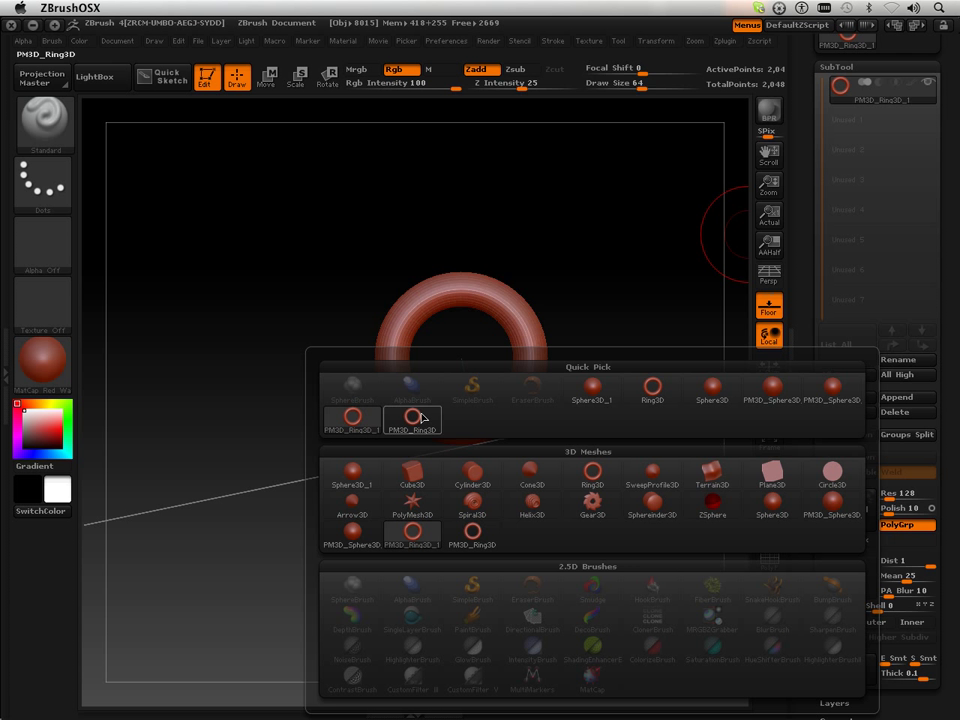
pyautogui.click(834, 388)
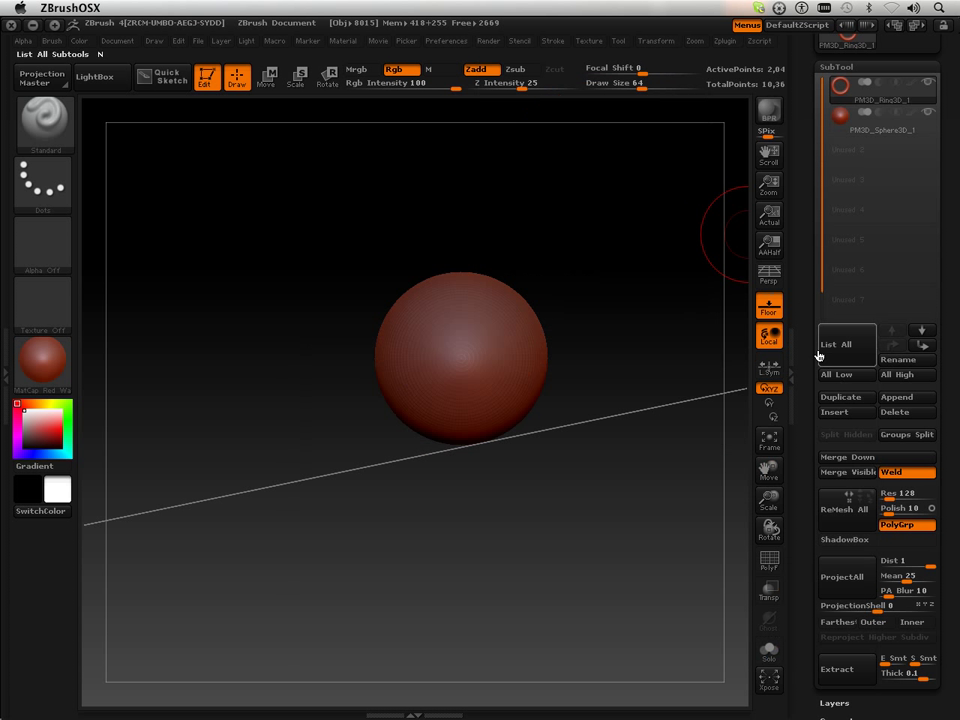
# Step: Scale the ring subtool down slightly in a straight front view, using a diagonal transpose line
pyautogui.moveTo(596, 261); pyautogui.dragTo(472, 139)
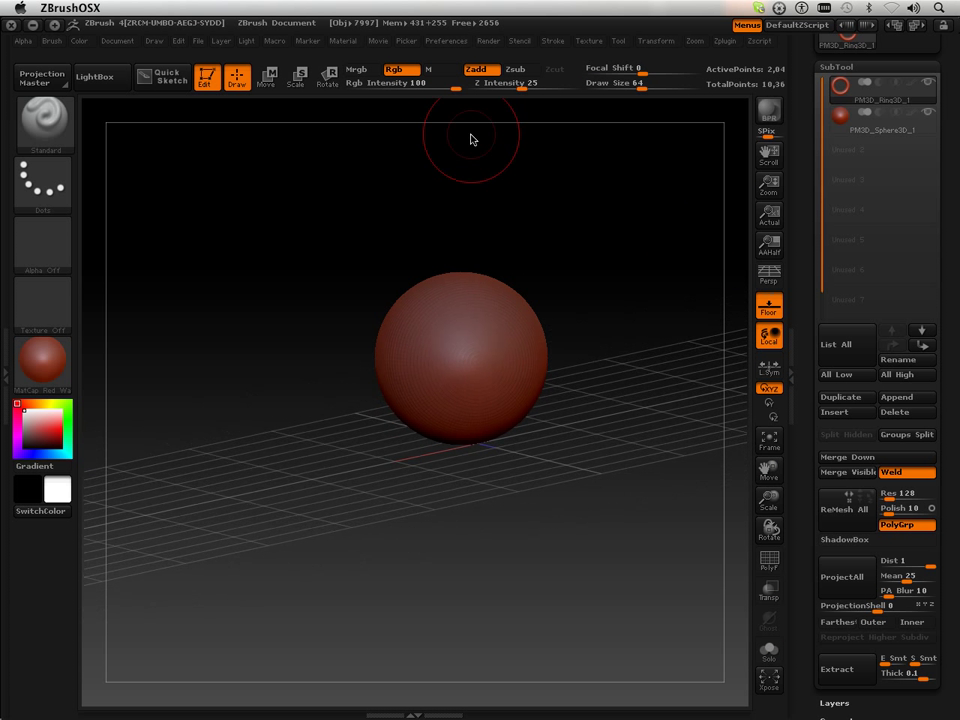
pyautogui.click(296, 77)
pyautogui.moveTo(592, 297)
pyautogui.keyDown('shift'); pyautogui.mouseDown()
pyautogui.moveTo(579, 274)
pyautogui.moveTo(578, 287)
pyautogui.mouseUp(); pyautogui.keyUp('shift')
pyautogui.moveTo(421, 297); pyautogui.dragTo(507, 413)
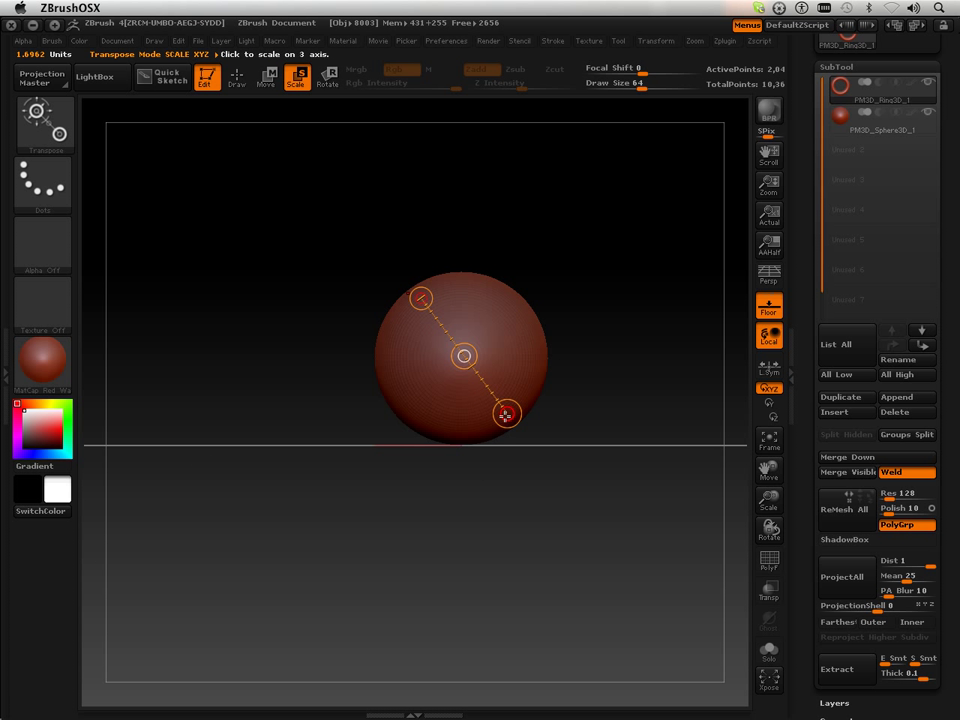
pyautogui.moveTo(508, 413); pyautogui.dragTo(497, 384)
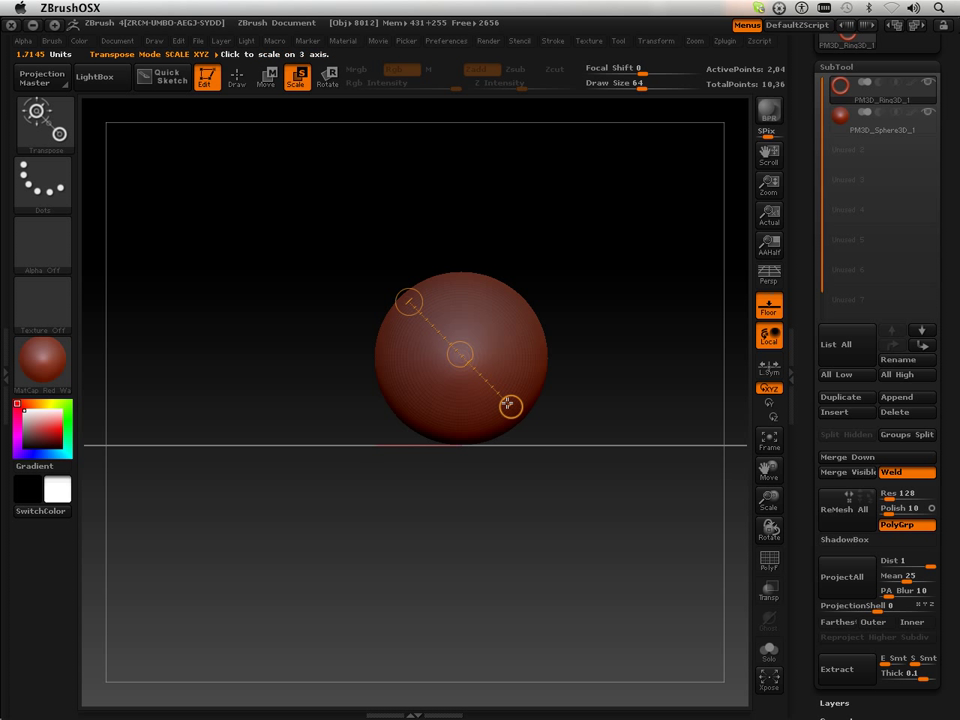
# Step: Select the sphere subtool and scale it down to about half of the ring's diameter
pyautogui.click(846, 124)
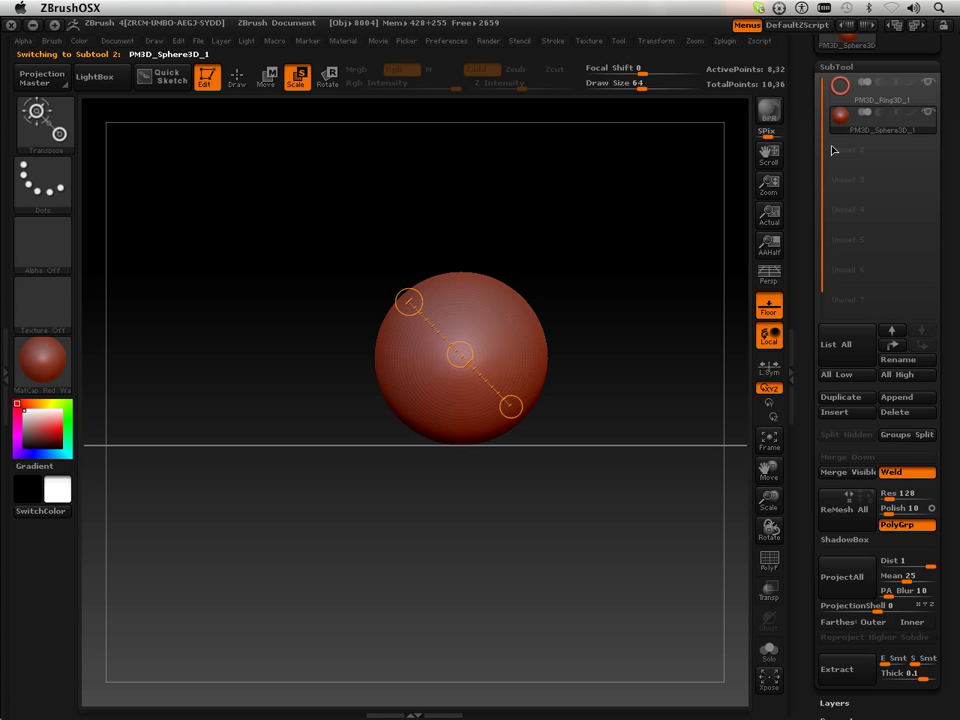
pyautogui.moveTo(510, 404); pyautogui.dragTo(489, 355)
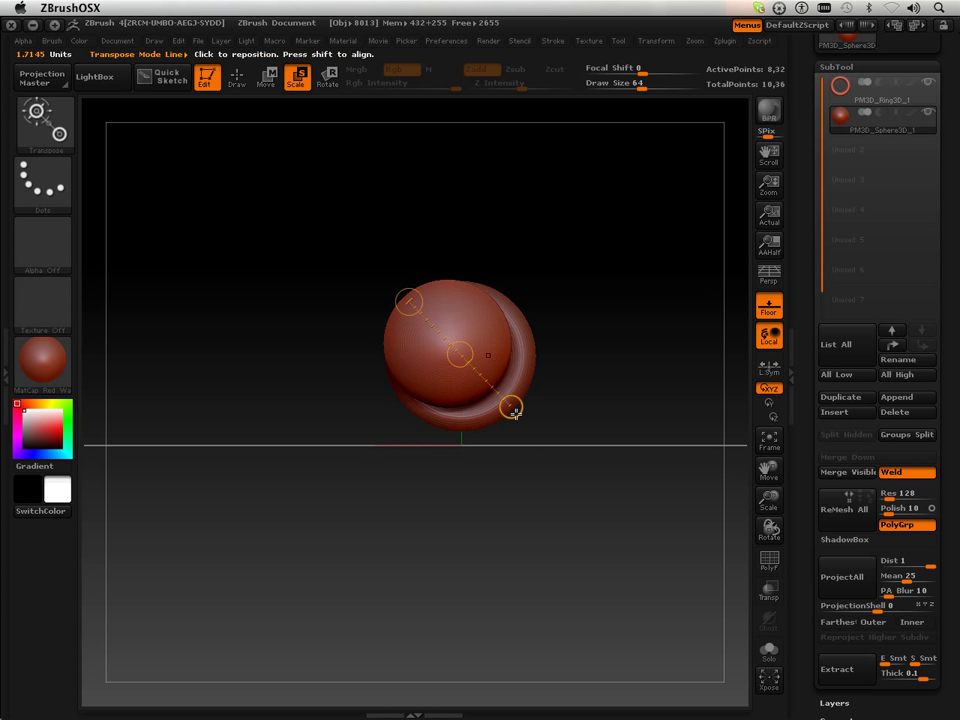
pyautogui.moveTo(515, 413); pyautogui.dragTo(443, 304)
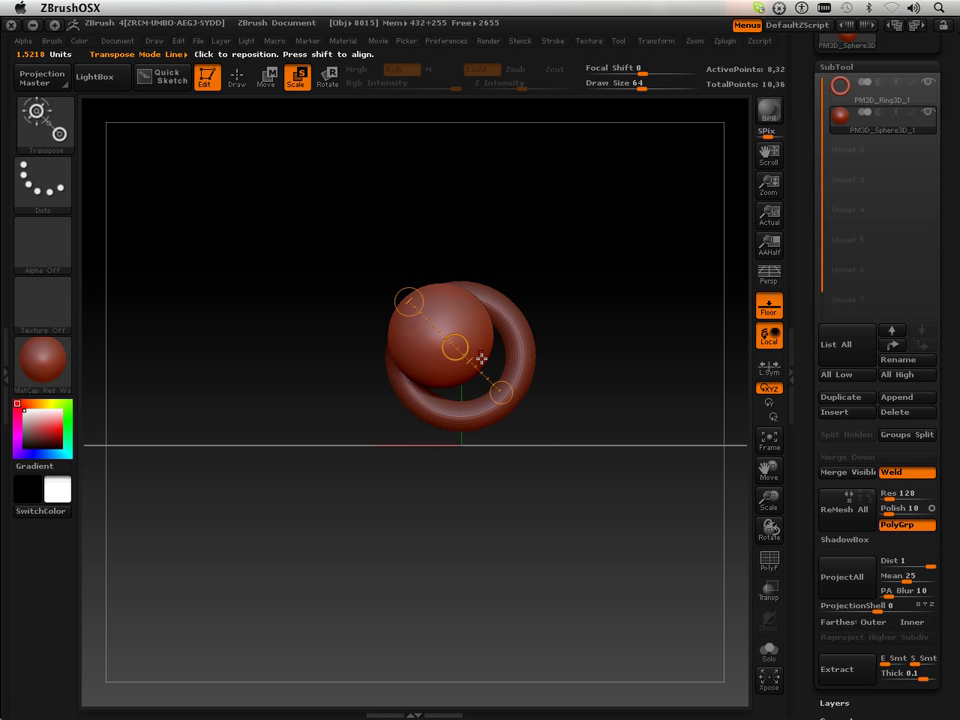
pyautogui.moveTo(481, 358); pyautogui.dragTo(443, 327)
# Step: Move the small sphere onto the upper-left part of the ring so the two overlap
pyautogui.press('w')
pyautogui.moveTo(561, 229); pyautogui.dragTo(484, 334)
pyautogui.moveTo(342, 402); pyautogui.dragTo(412, 374)
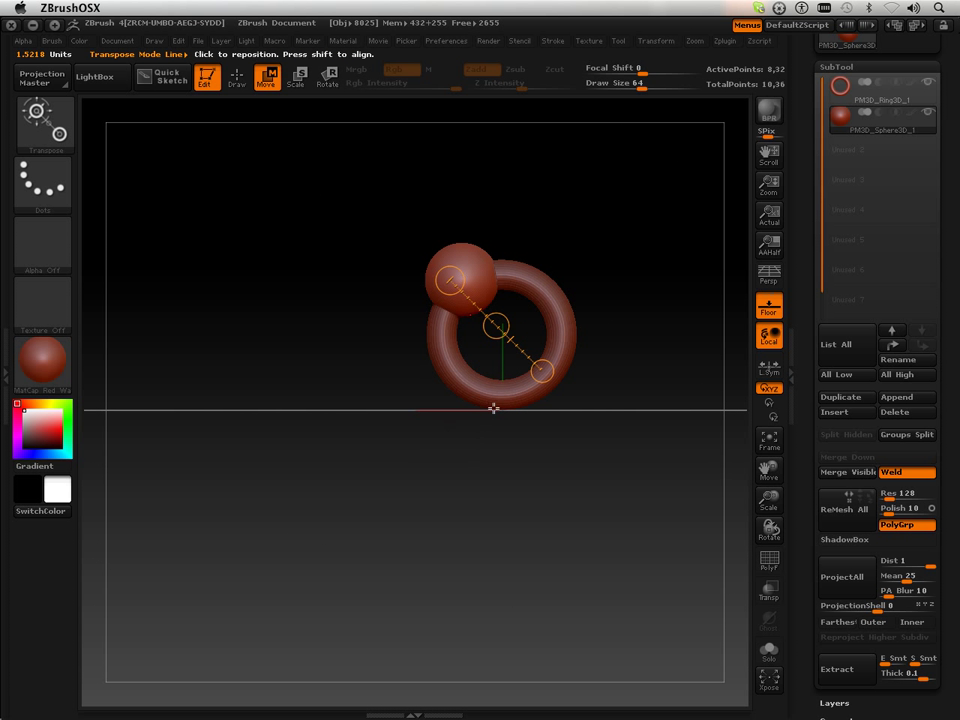
# Step: Merge the ring subtool down with the sphere into one subtool and return to Draw mode
pyautogui.click(867, 104)
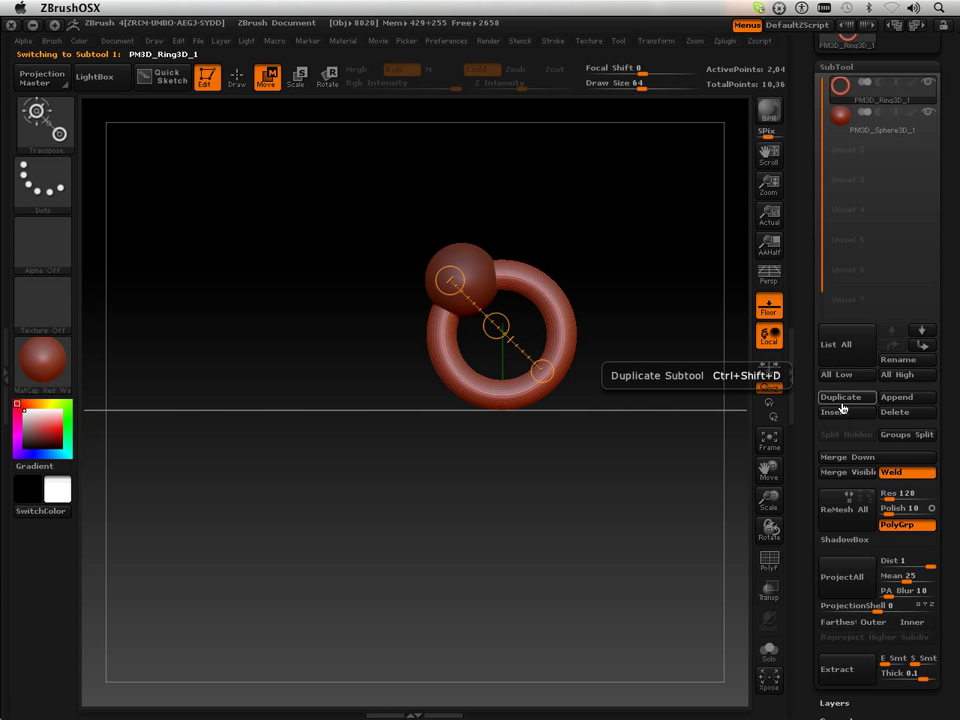
pyautogui.click(848, 456)
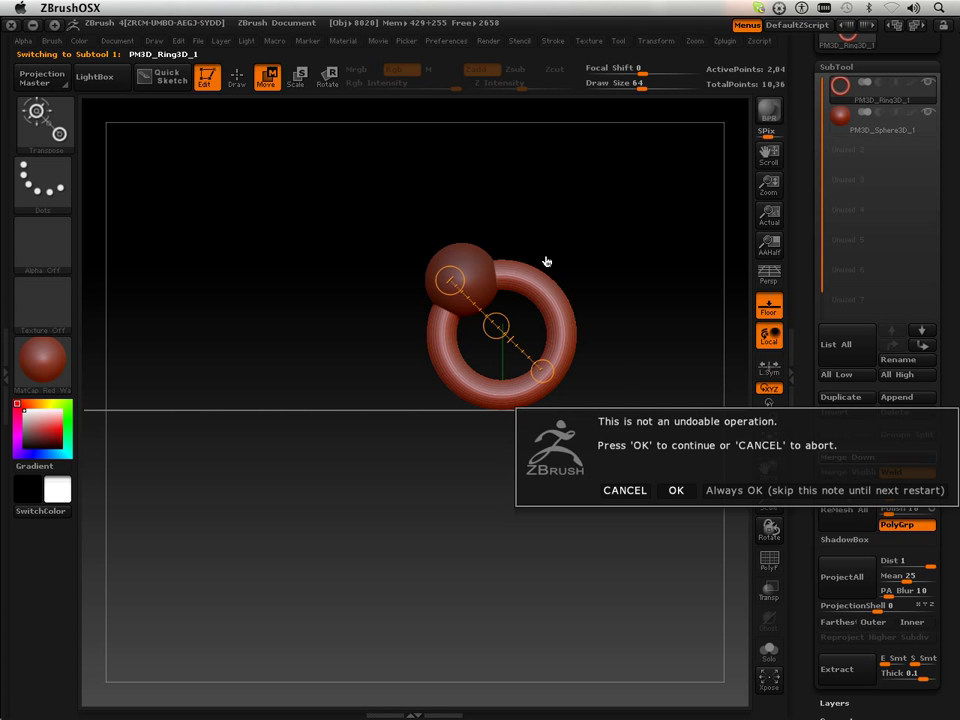
pyautogui.click(675, 490)
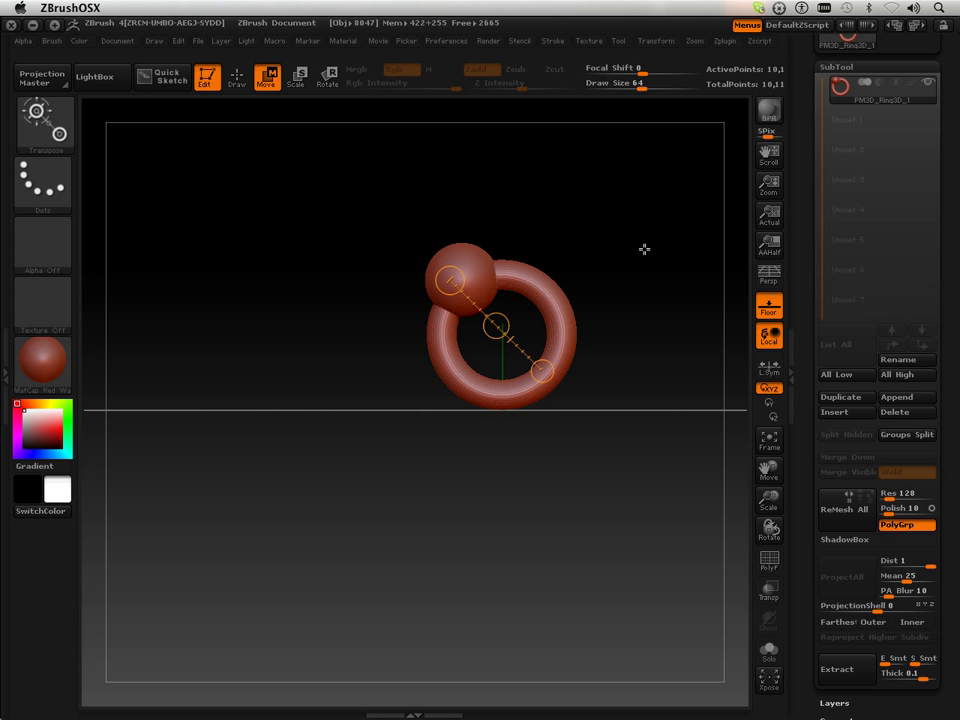
pyautogui.moveTo(644, 249); pyautogui.dragTo(632, 259)
pyautogui.click(237, 78)
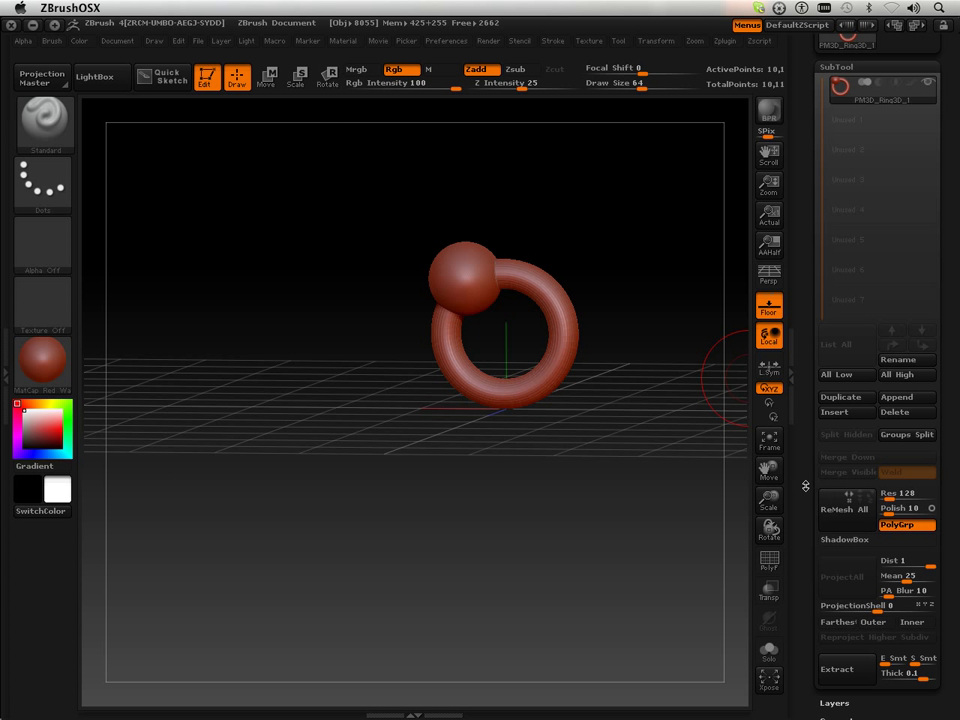
# Step: Turn on the PolyFrame display to inspect the wireframe and polygroups of the merged ring and sphere
pyautogui.moveTo(806, 486); pyautogui.dragTo(801, 406)
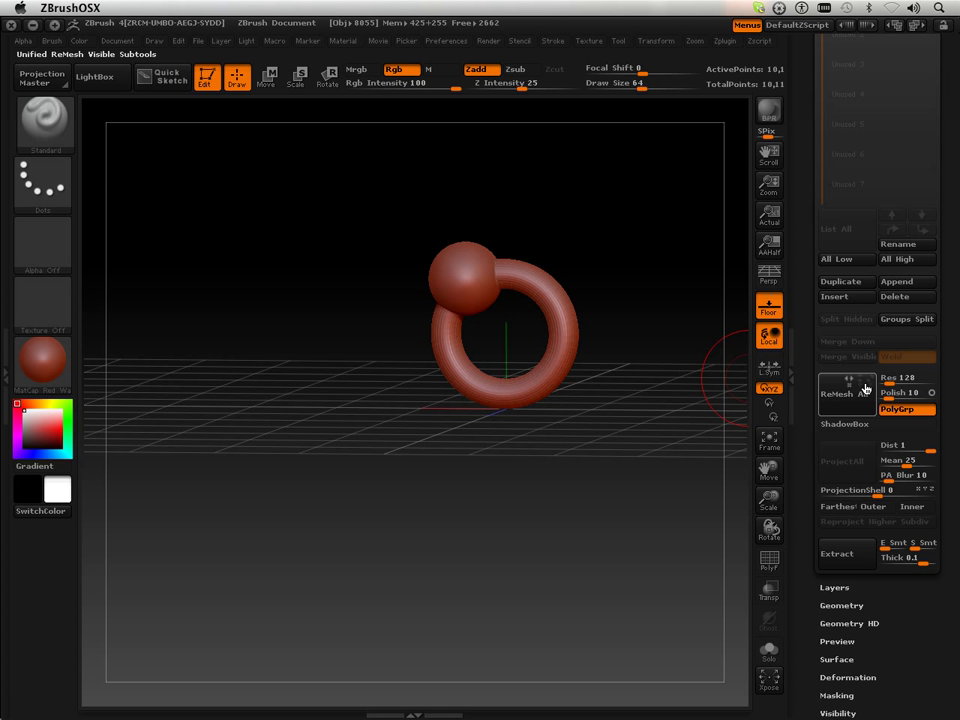
pyautogui.click(769, 560)
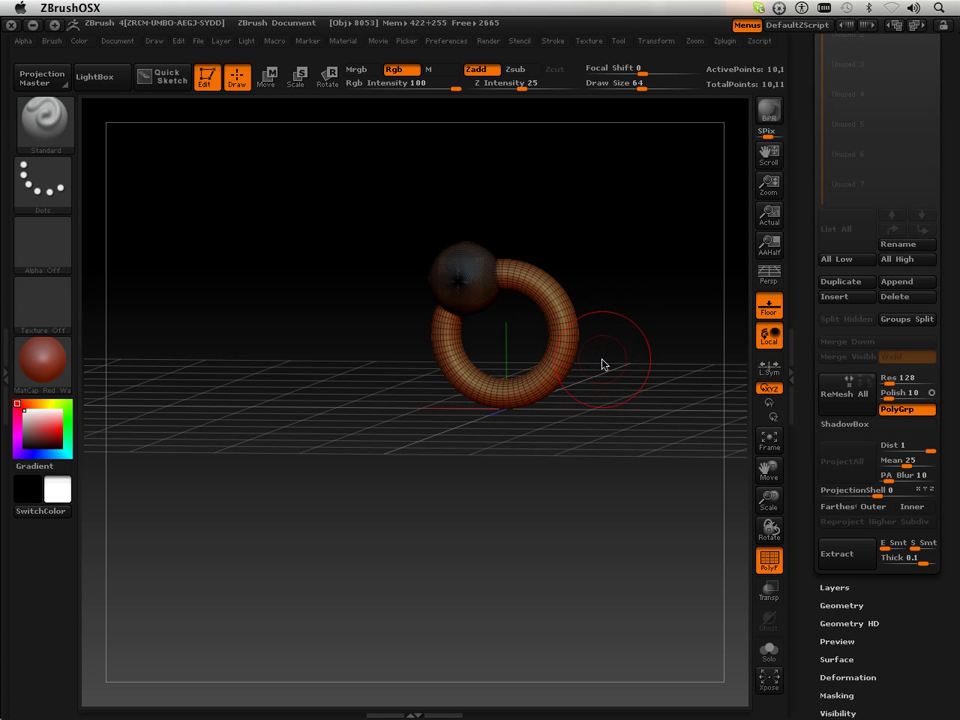
pyautogui.moveTo(656, 281); pyautogui.dragTo(812, 244)
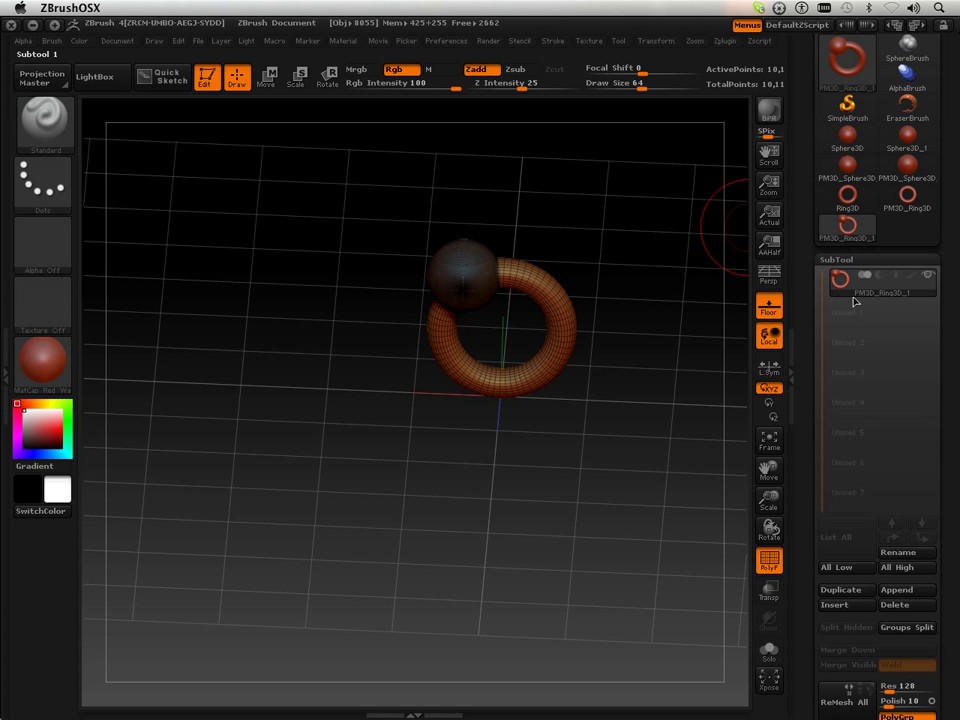
pyautogui.moveTo(862, 293)
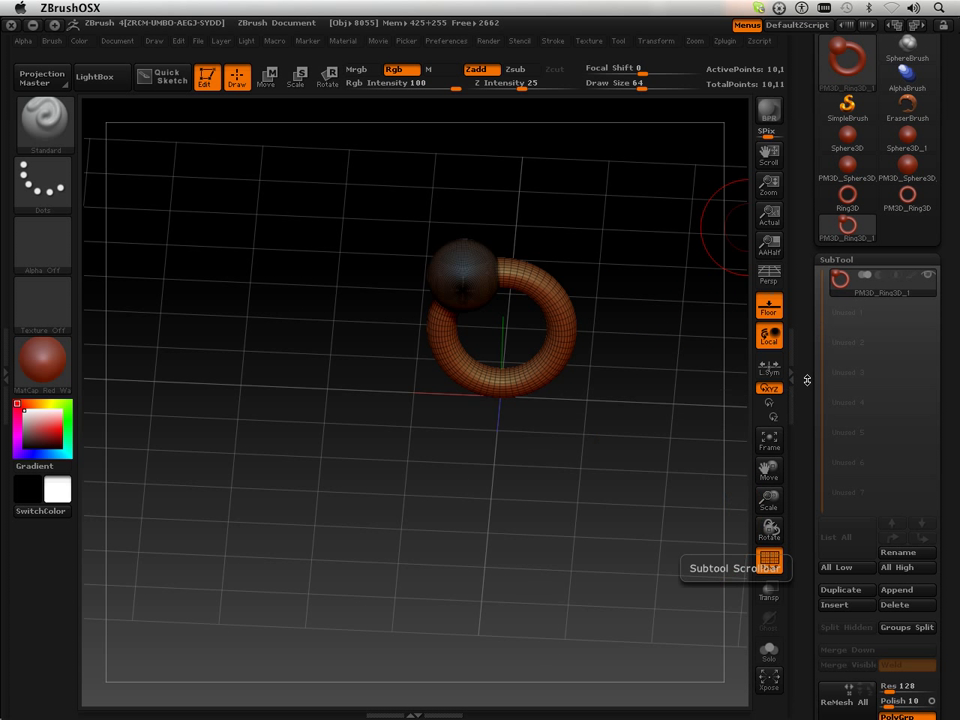
pyautogui.moveTo(808, 379); pyautogui.dragTo(812, 298)
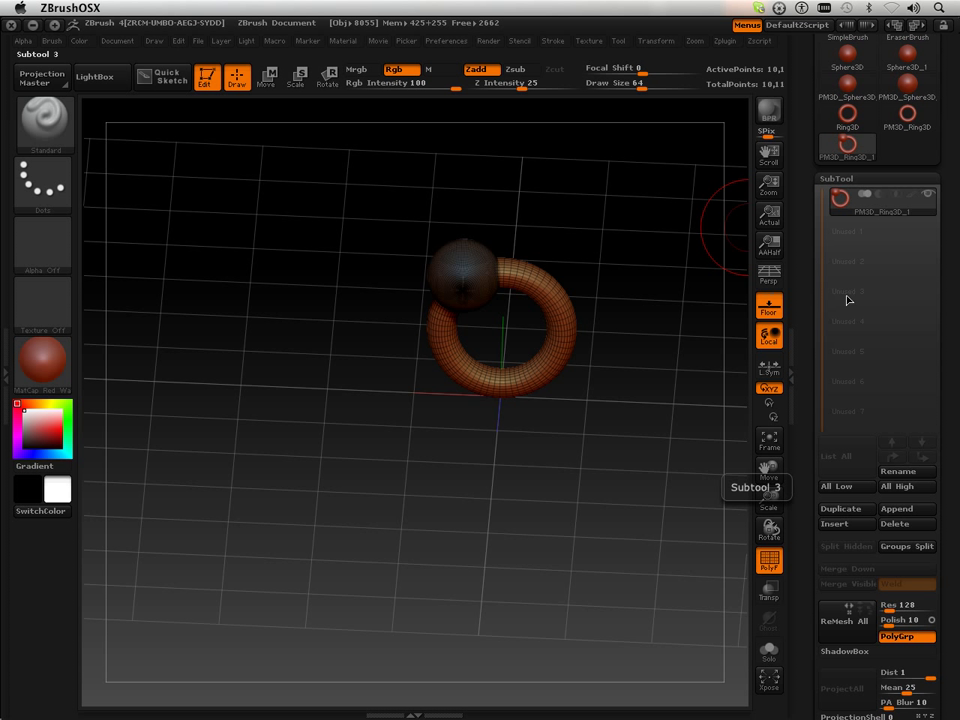
# Step: Run ReMesh All on the merged ring and sphere to generate a unified mesh as a new subtool
pyautogui.moveTo(802, 404); pyautogui.dragTo(803, 269)
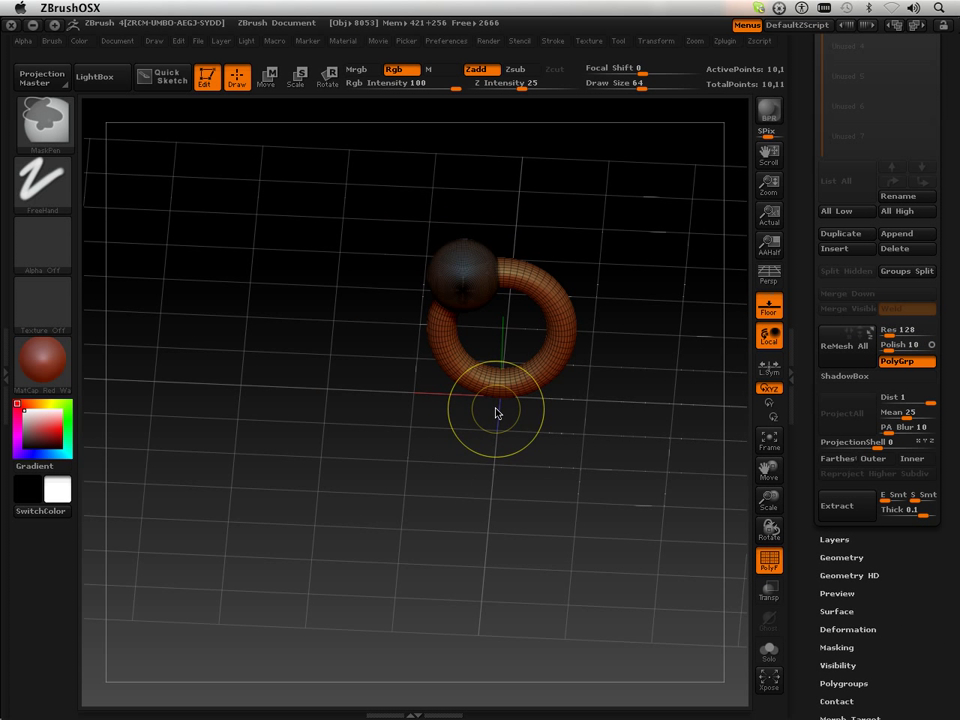
pyautogui.press('ctrl')
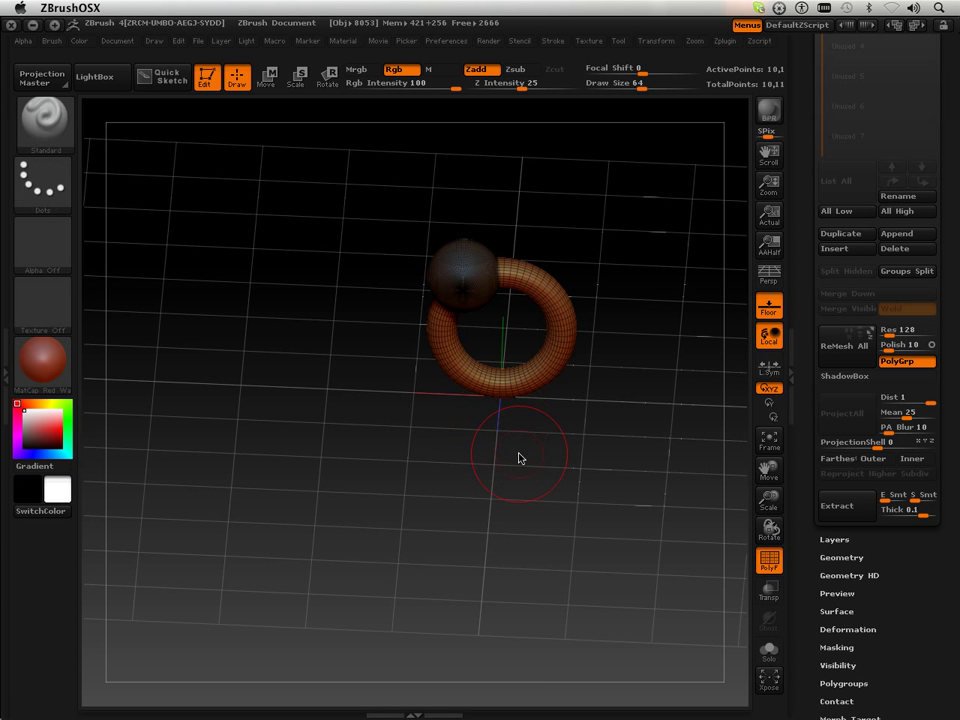
pyautogui.moveTo(534, 520)
pyautogui.mouseDown()
pyautogui.moveTo(531, 480)
pyautogui.moveTo(549, 510)
pyautogui.moveTo(527, 495)
pyautogui.moveTo(534, 510)
pyautogui.moveTo(534, 498)
pyautogui.mouseUp()
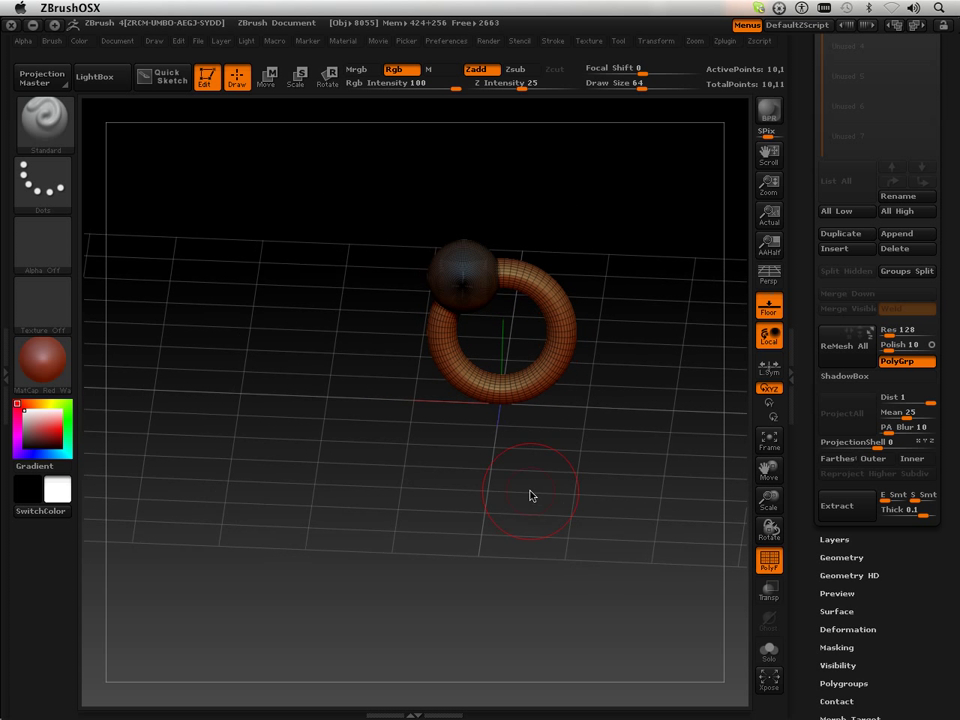
pyautogui.click(853, 353)
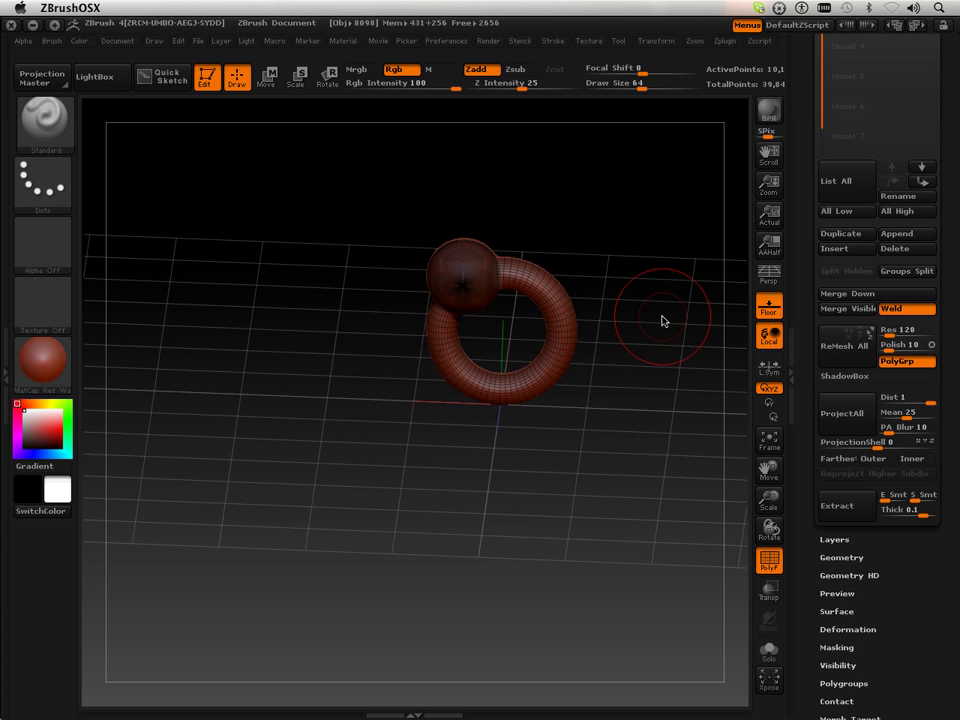
pyautogui.moveTo(662, 319); pyautogui.dragTo(598, 420)
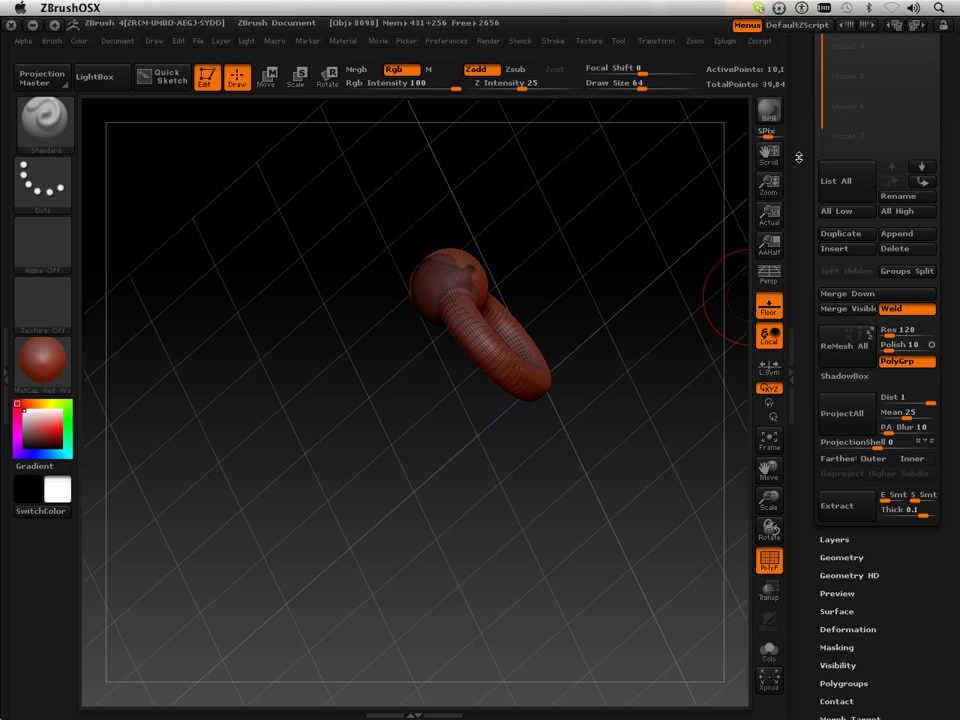
# Step: Hide the inactive subtools and select the remeshed Skin_PM3D_Ring3D_1 subtool to inspect its wireframe up close
pyautogui.moveTo(798, 156); pyautogui.dragTo(800, 305)
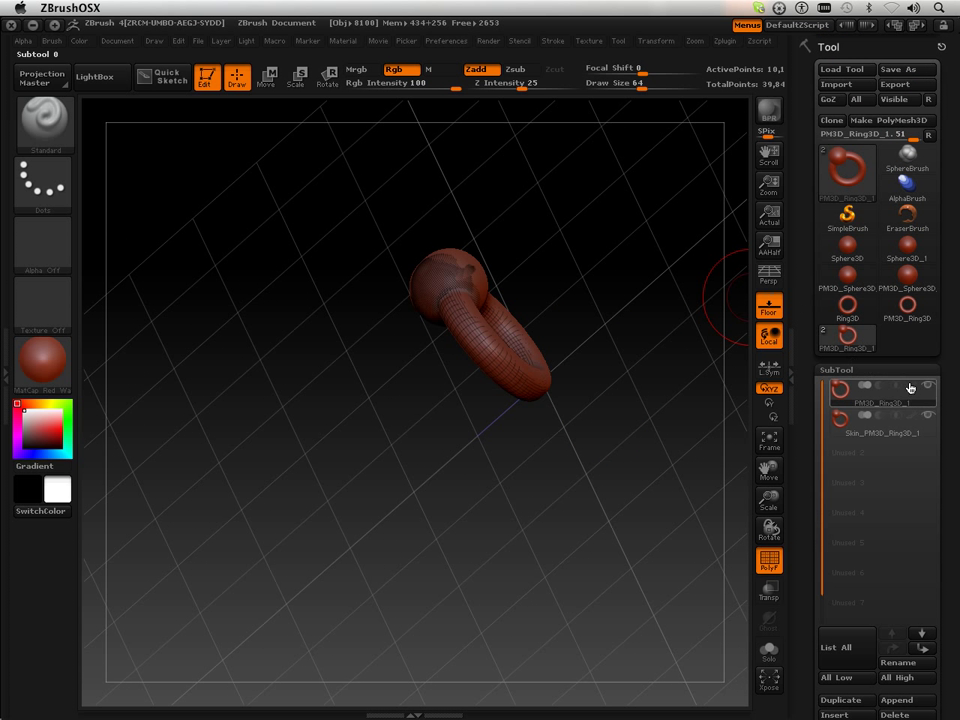
pyautogui.moveTo(920, 395)
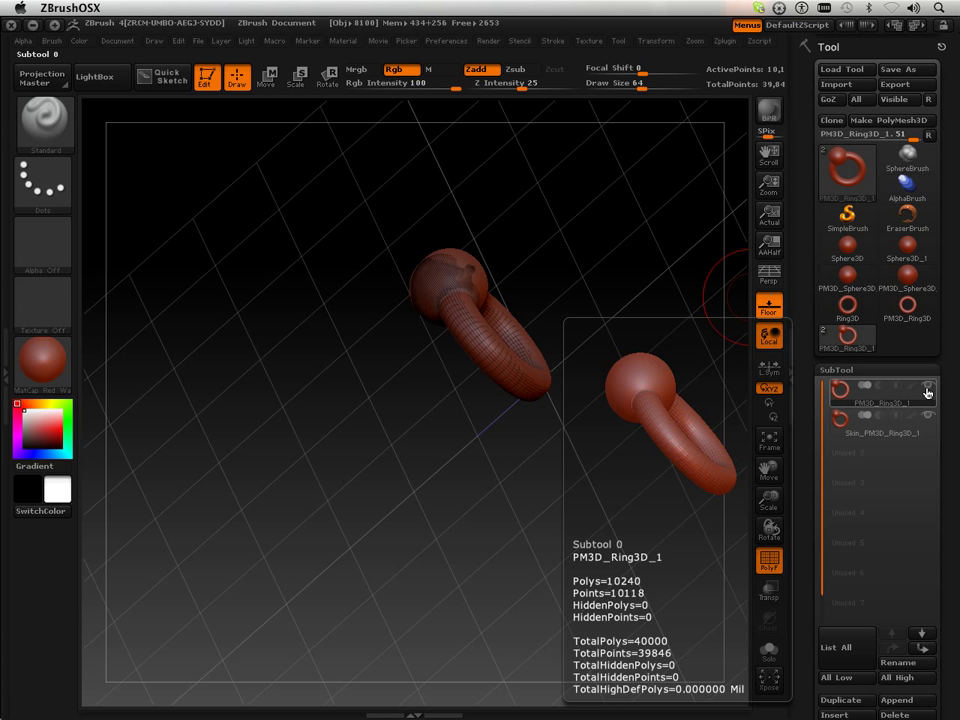
pyautogui.click(928, 392)
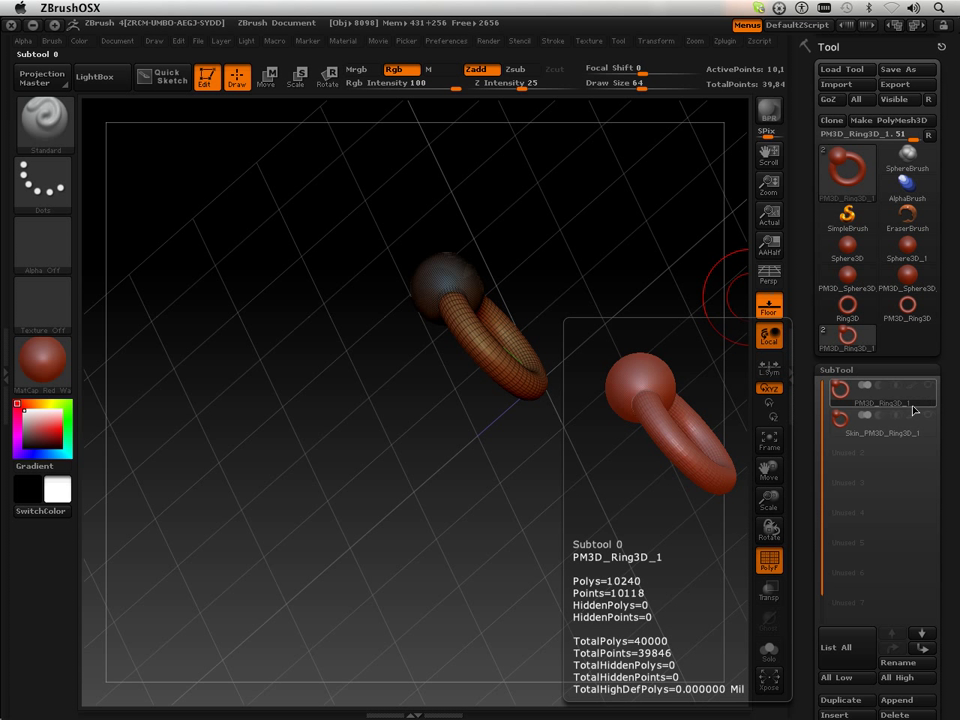
pyautogui.click(915, 426)
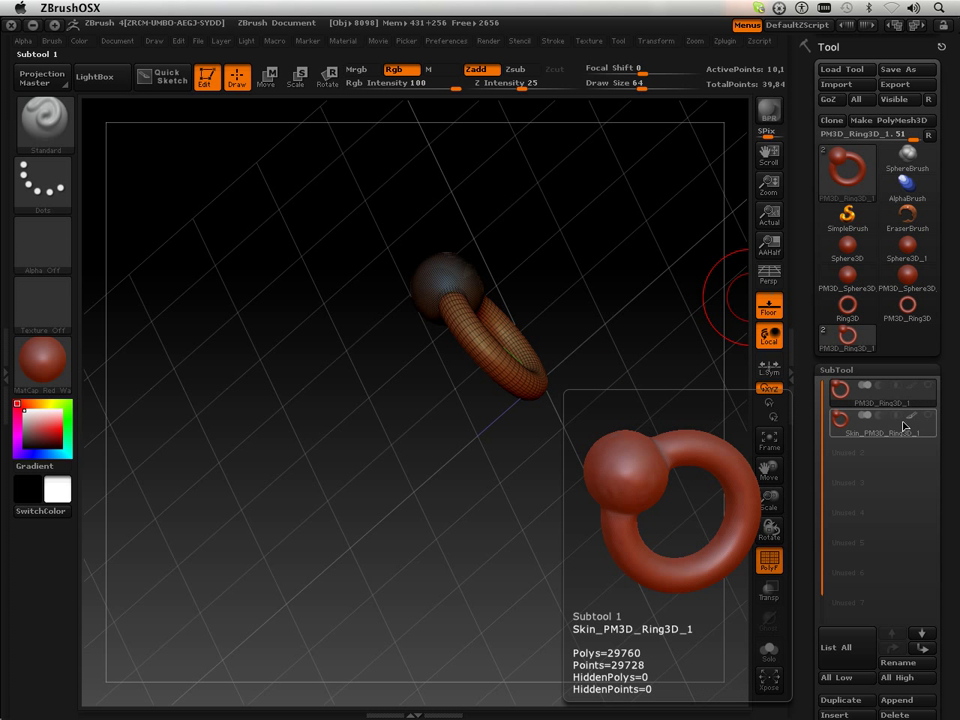
pyautogui.click(904, 425)
pyautogui.moveTo(527, 264); pyautogui.dragTo(642, 232)
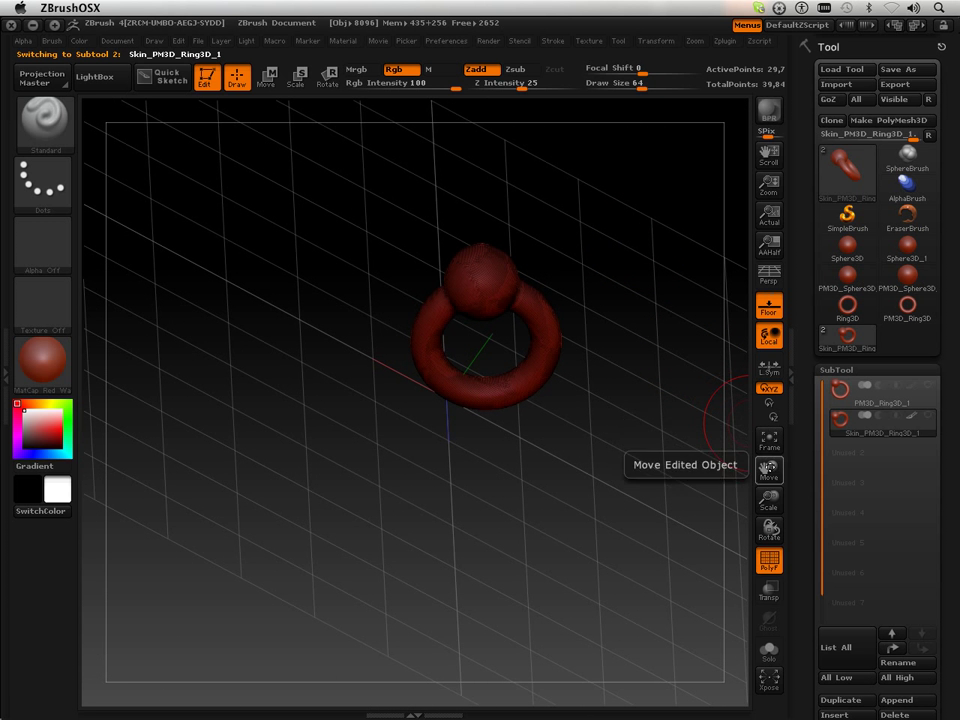
pyautogui.moveTo(769, 503); pyautogui.dragTo(752, 520)
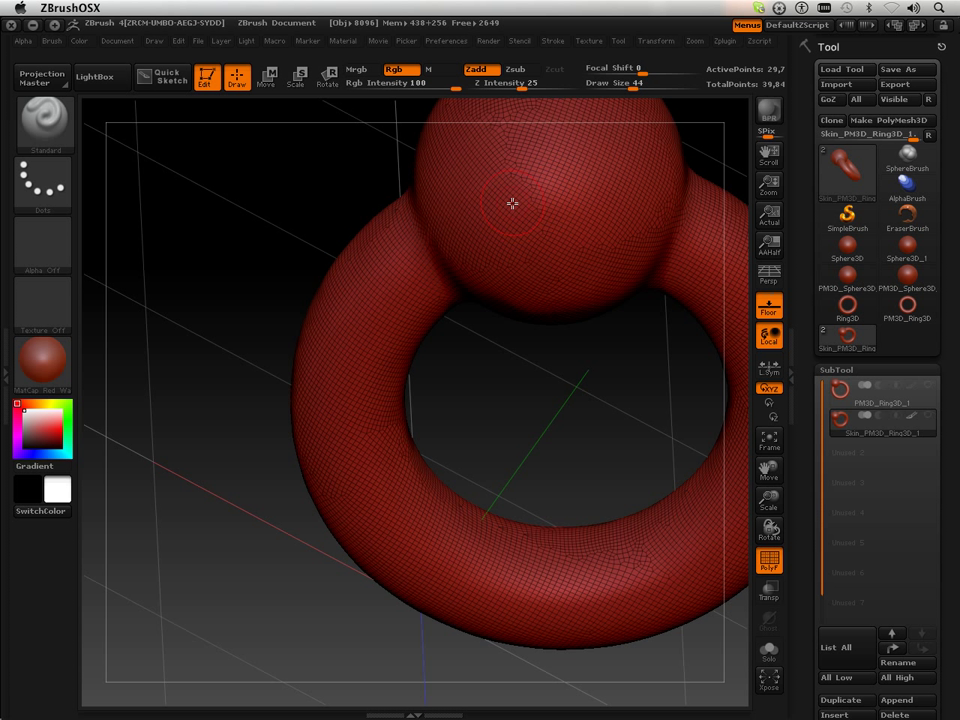
# Step: Try a Standard brush stroke across the sphere-ring junction of the remeshed subtool and undo it
pyautogui.moveTo(404, 242)
pyautogui.mouseDown()
pyautogui.moveTo(439, 223)
pyautogui.moveTo(424, 230)
pyautogui.mouseUp()
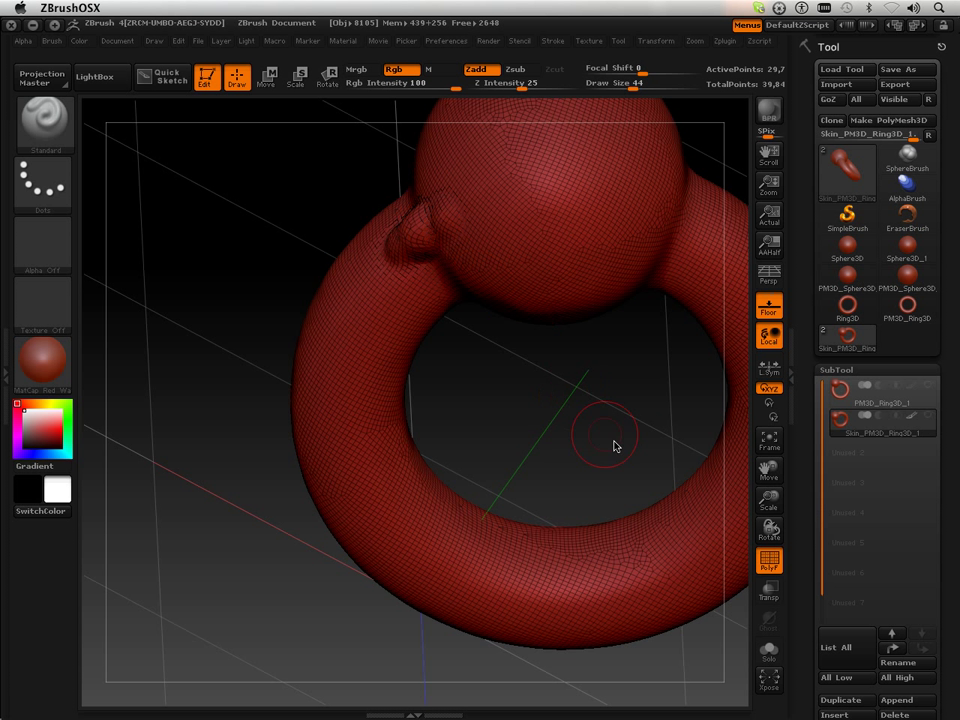
pyautogui.hotkey('ctrl', 'z')
# Step: Switch to the original PM3D_Ring3D_1 subtool and test a Standard brush stroke across the seam between sphere and ring
pyautogui.click(850, 395)
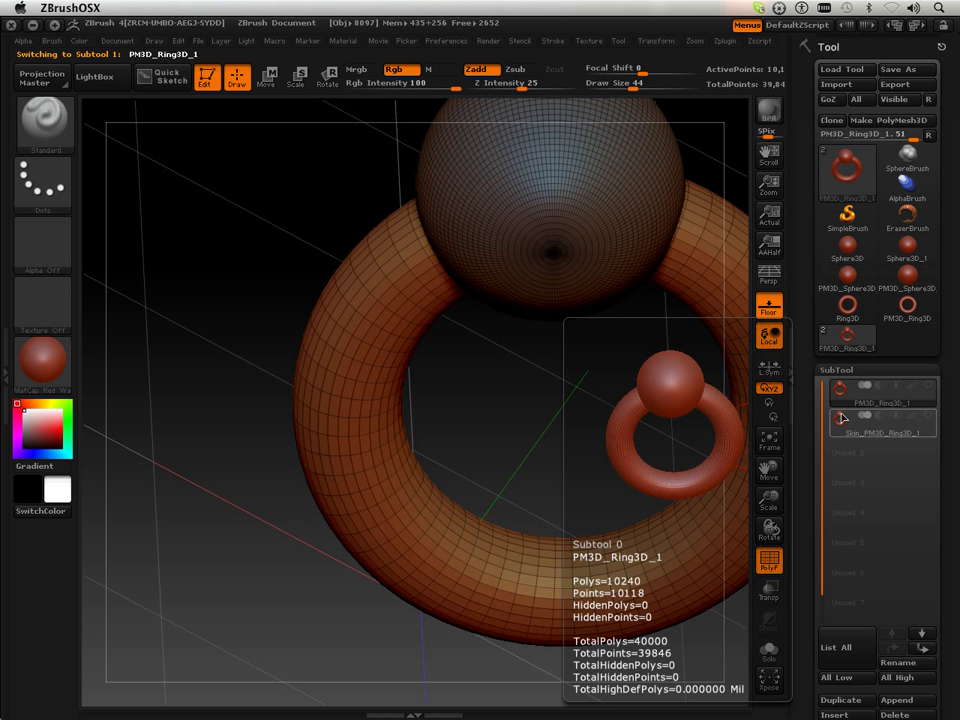
pyautogui.moveTo(423, 238)
pyautogui.mouseDown()
pyautogui.moveTo(414, 249)
pyautogui.moveTo(420, 266)
pyautogui.mouseUp()
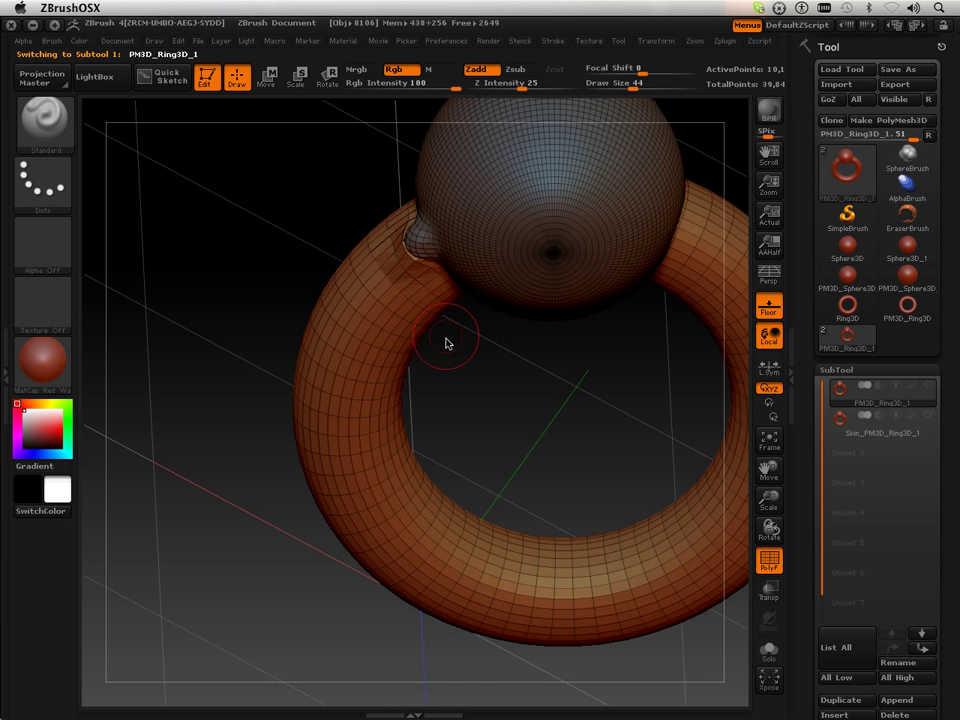
pyautogui.moveTo(446, 343)
pyautogui.mouseDown()
pyautogui.moveTo(497, 354)
pyautogui.moveTo(529, 347)
pyautogui.moveTo(402, 218)
pyautogui.mouseUp()
pyautogui.hotkey('ctrl', 'z')
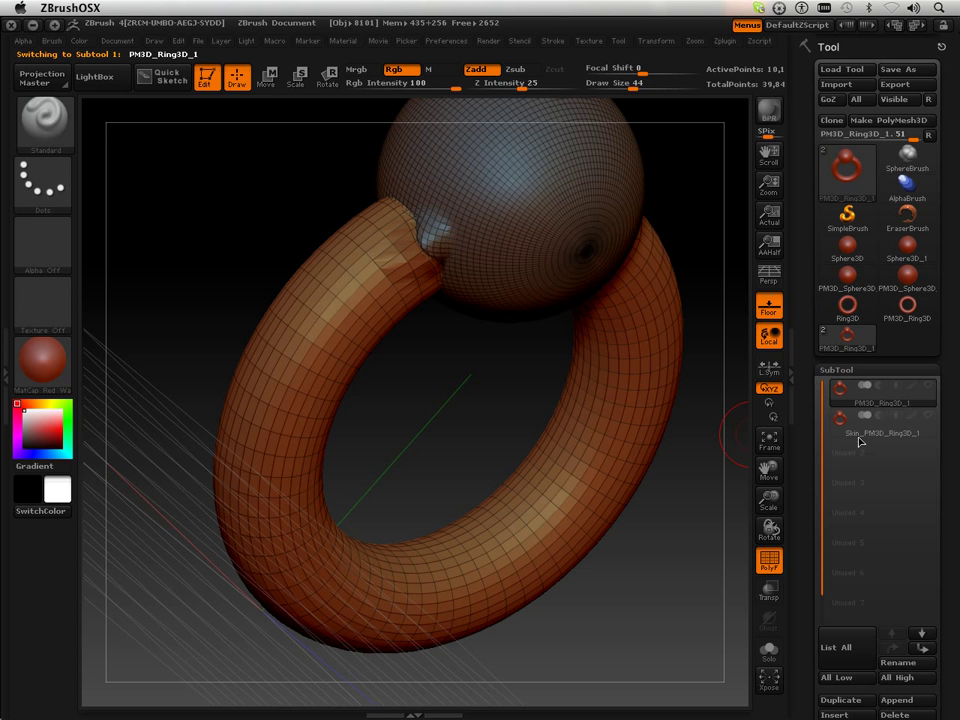
# Step: Select the remeshed Skin_PM3D_Ring3D_1 subtool and run ReMesh All at resolution 128 with the mirroring axes enabled
pyautogui.moveTo(860, 401)
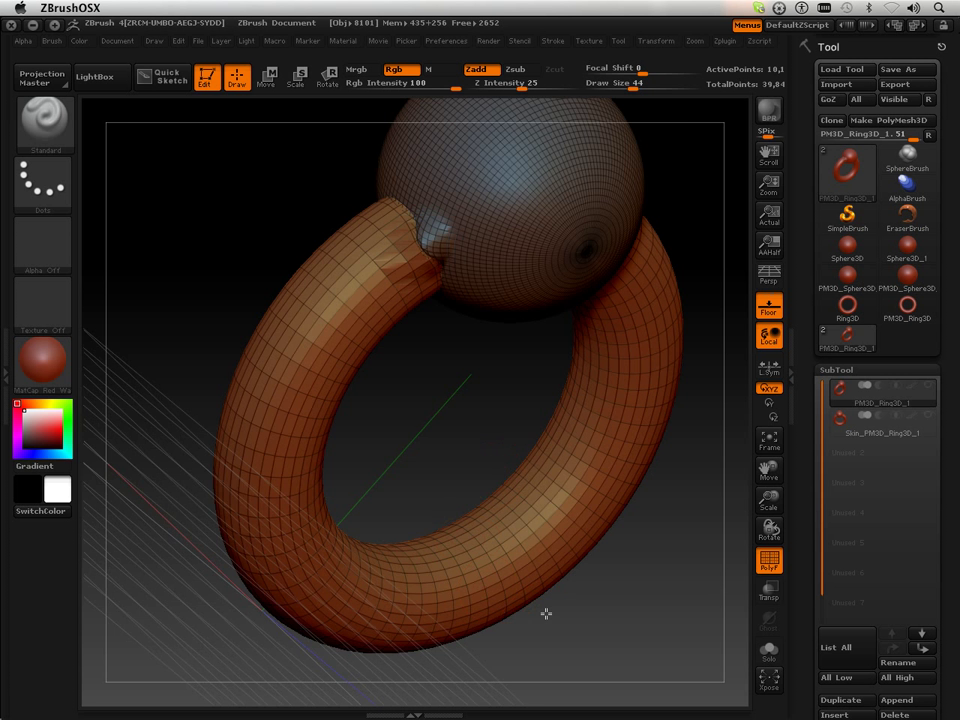
pyautogui.moveTo(546, 613); pyautogui.dragTo(555, 542)
pyautogui.click(866, 433)
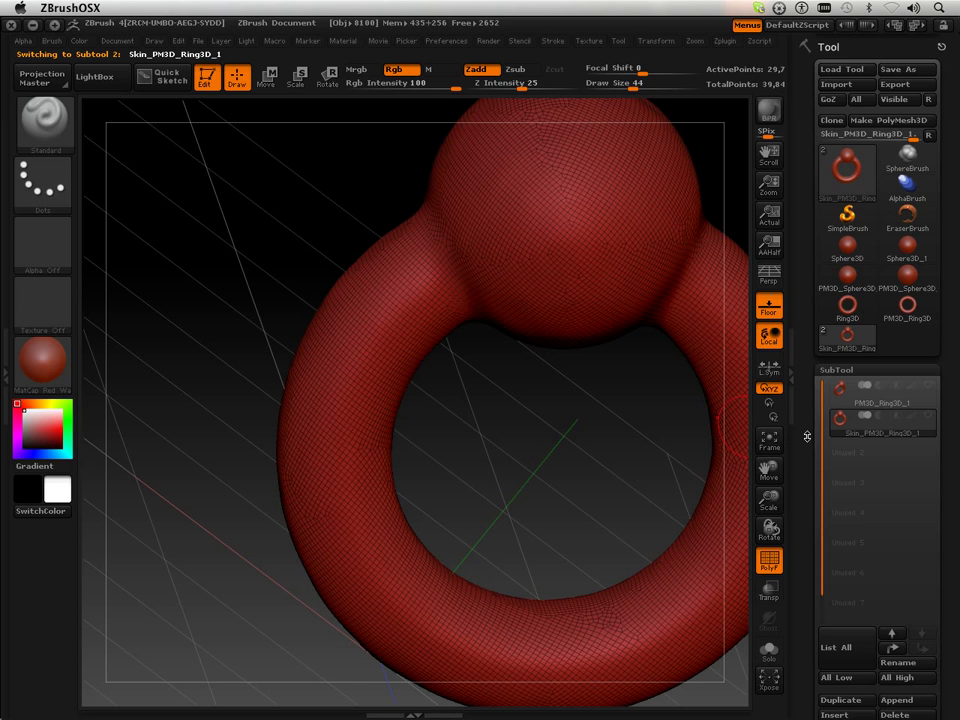
pyautogui.scroll(-5, 848, 311)
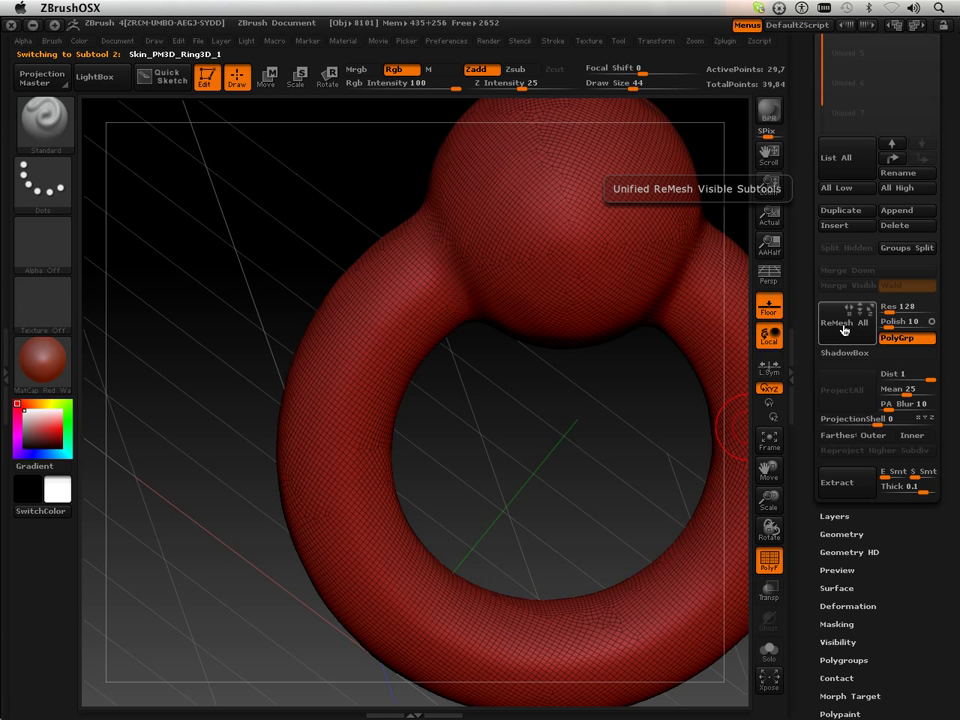
pyautogui.click(843, 332)
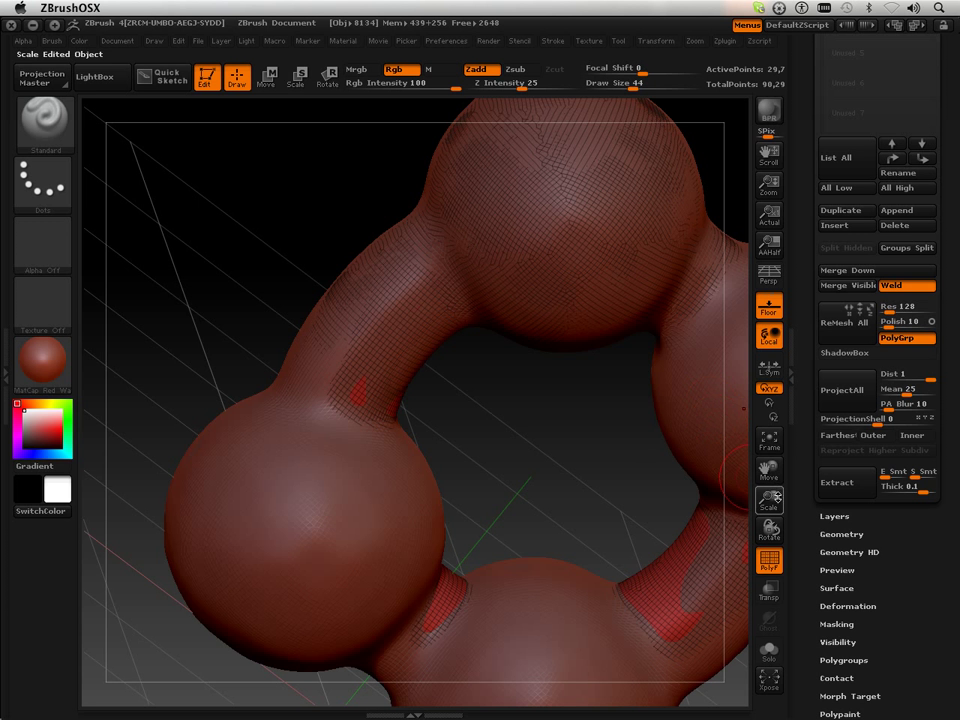
# Step: Examine the mirrored remesh result from the front and at an angle, and check its new entry in the subtool list
pyautogui.moveTo(769, 500); pyautogui.dragTo(750, 413)
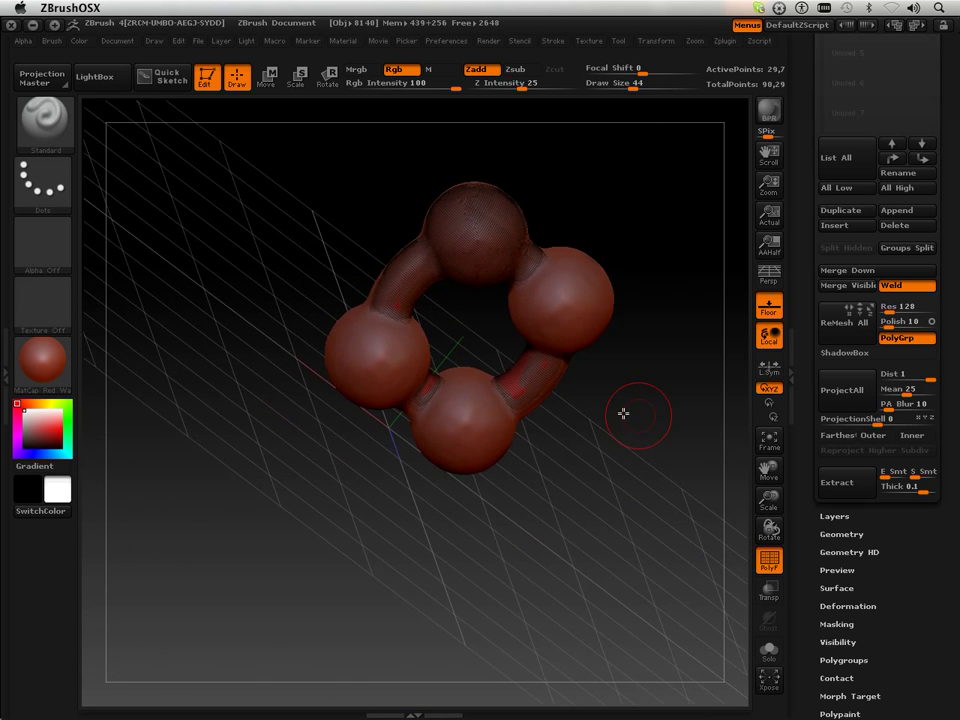
pyautogui.moveTo(622, 413); pyautogui.dragTo(386, 339)
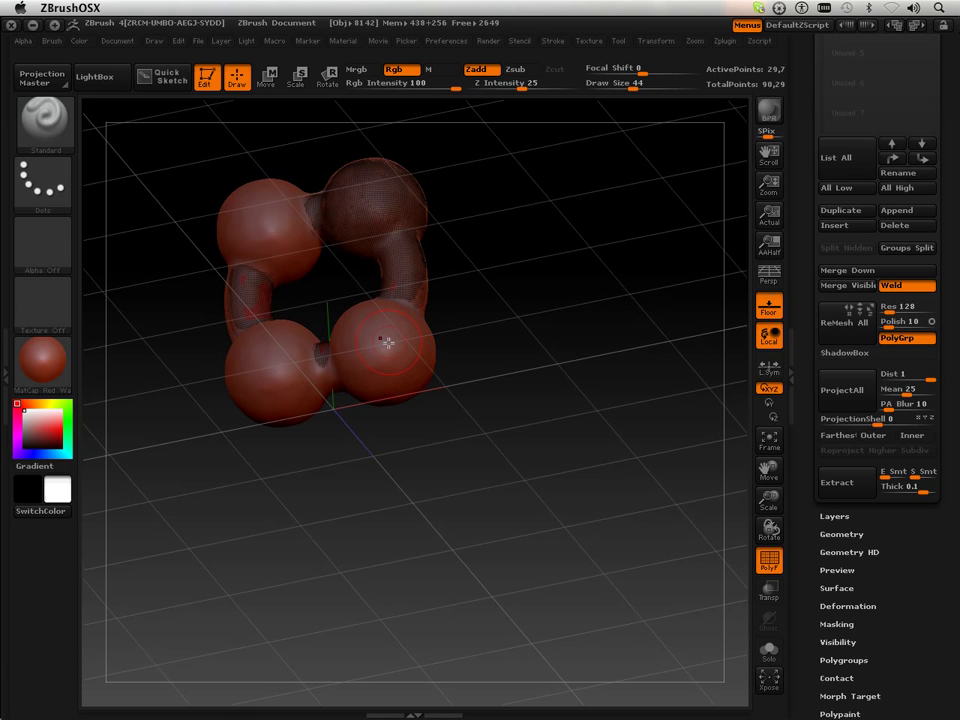
pyautogui.moveTo(480, 285); pyautogui.dragTo(551, 364)
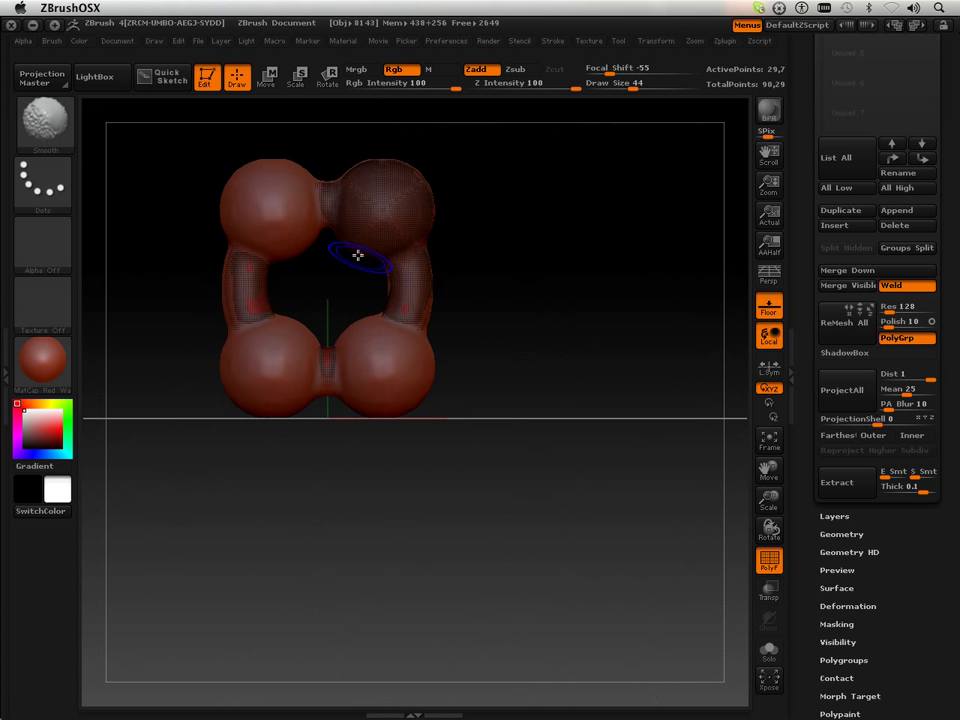
pyautogui.scroll(5, 866, 223)
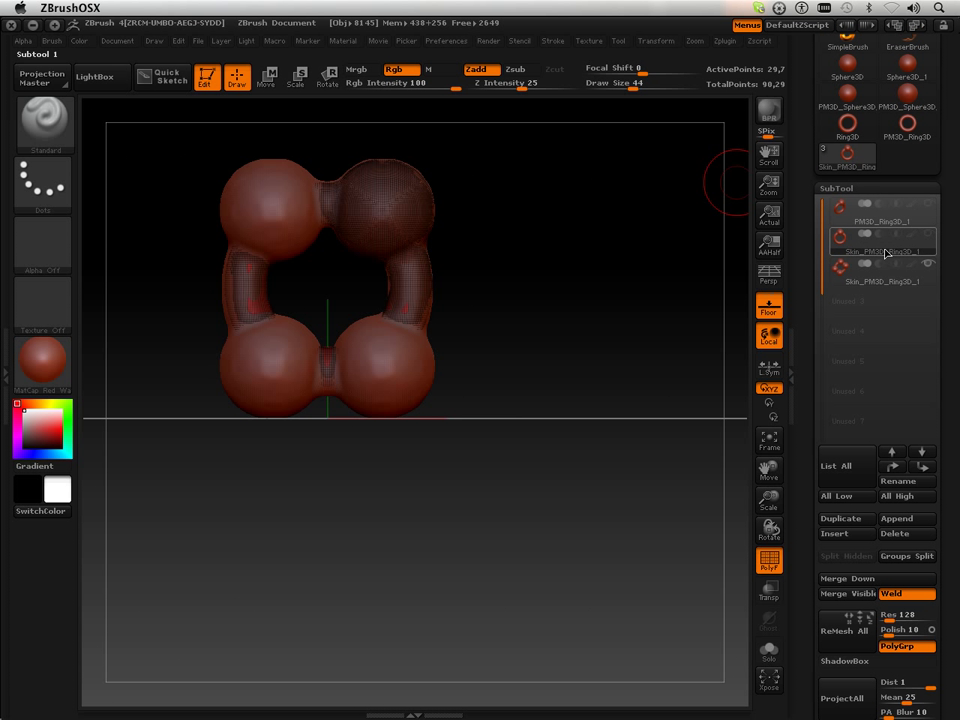
pyautogui.moveTo(885, 262)
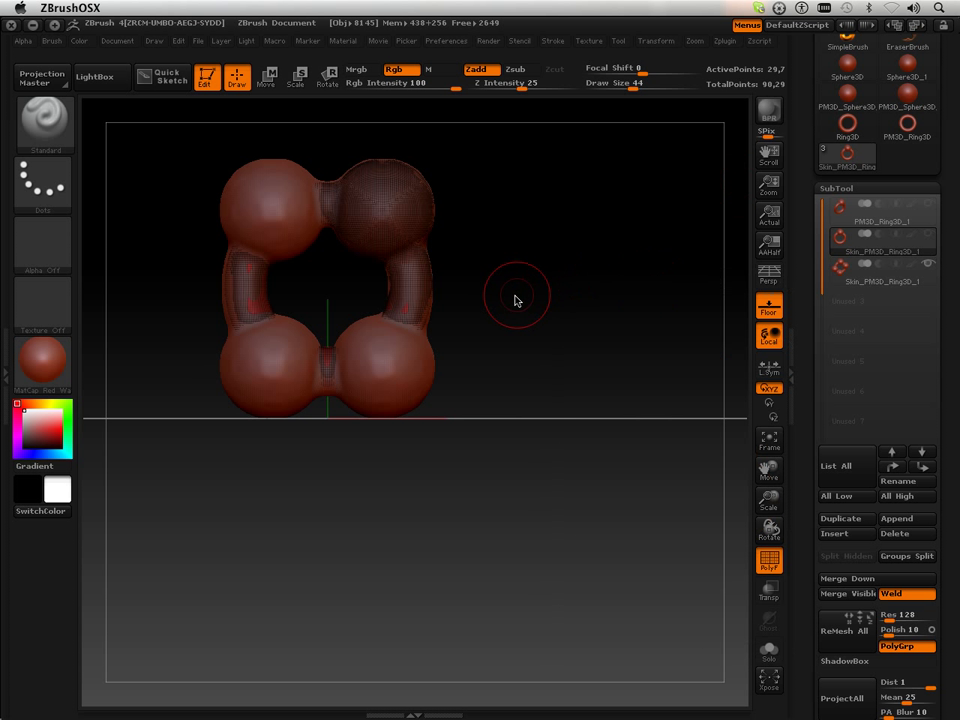
pyautogui.moveTo(514, 300)
pyautogui.mouseDown()
pyautogui.moveTo(491, 298)
pyautogui.moveTo(514, 321)
pyautogui.moveTo(522, 307)
pyautogui.mouseUp()
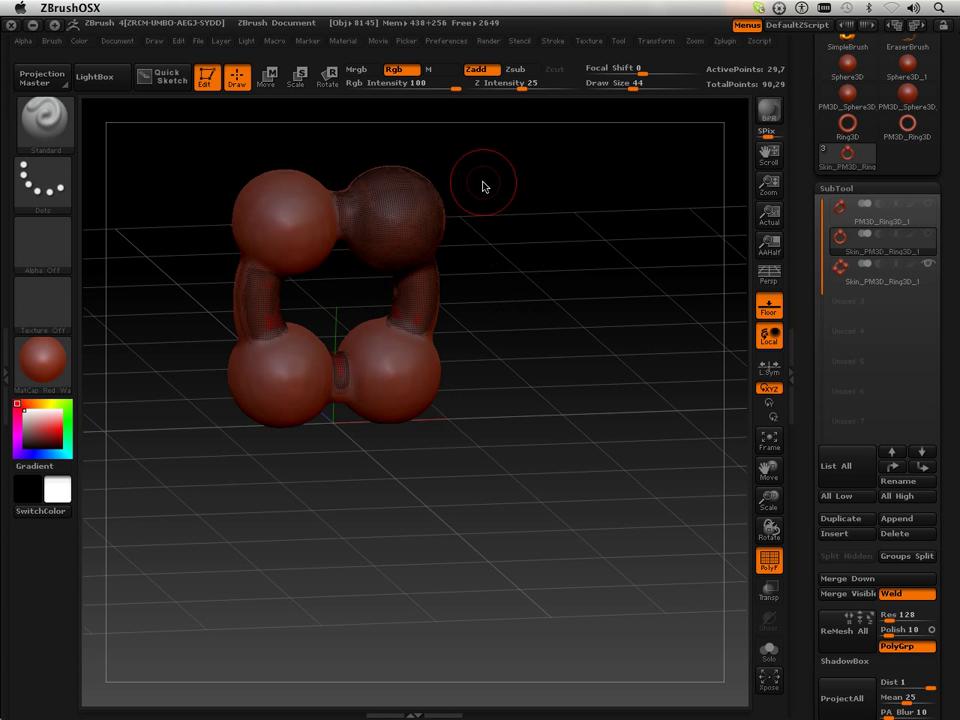
pyautogui.press('ctrl')
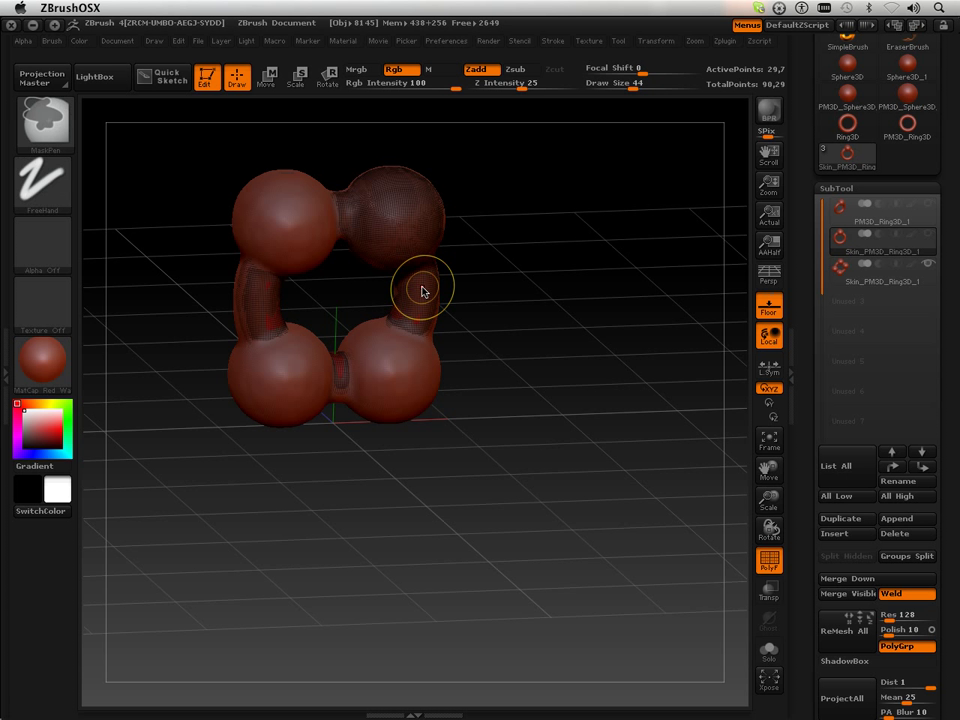